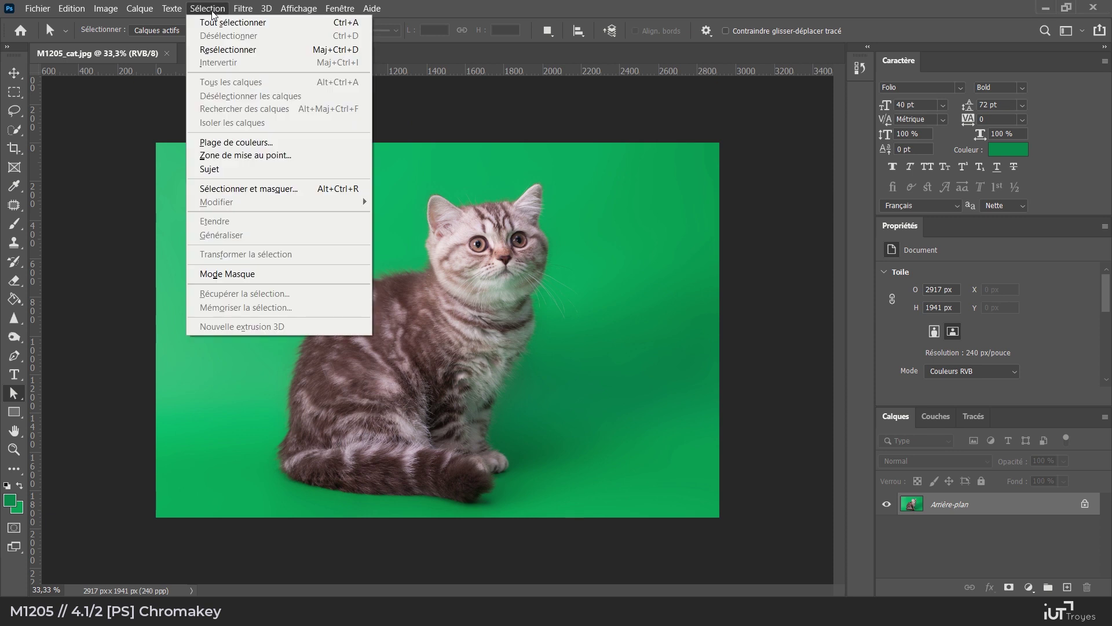
- Start a Color Range selection with the eyedropper at tolerance 61, sampling the light green backdrop in the photo's upper-left area
click(295, 149)
drag(762, 155, 738, 146)
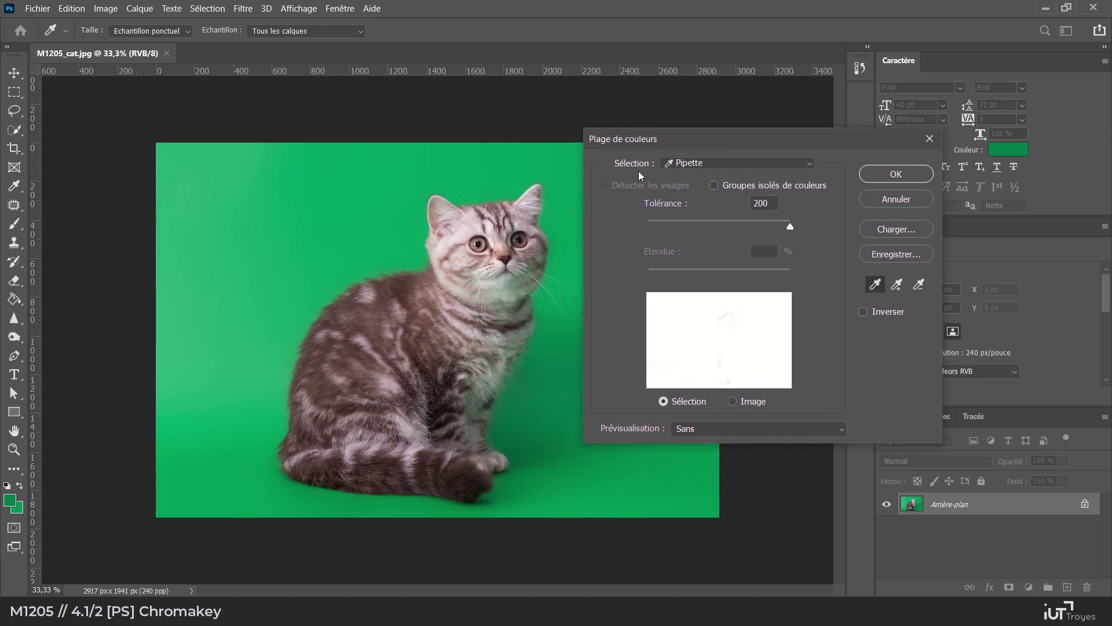
click(776, 162)
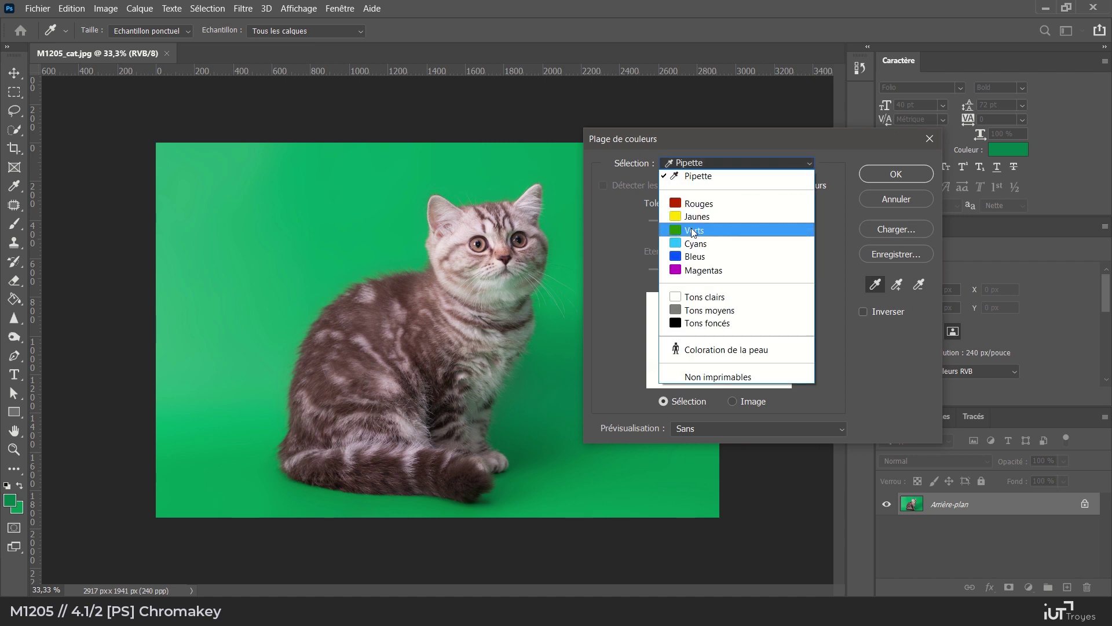
click(700, 176)
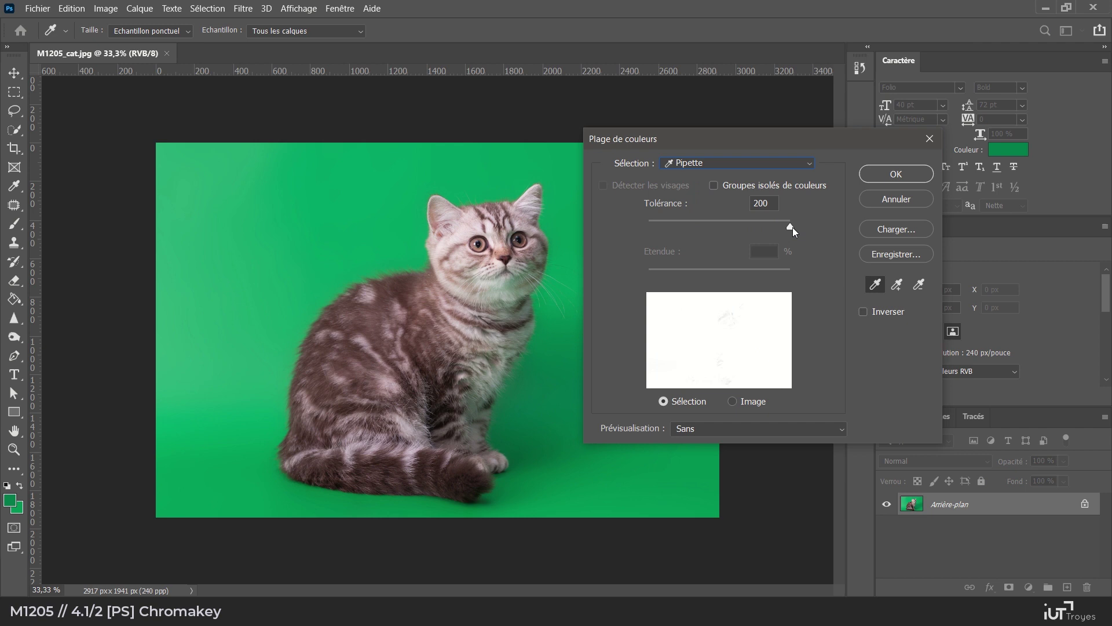
drag(790, 224, 693, 225)
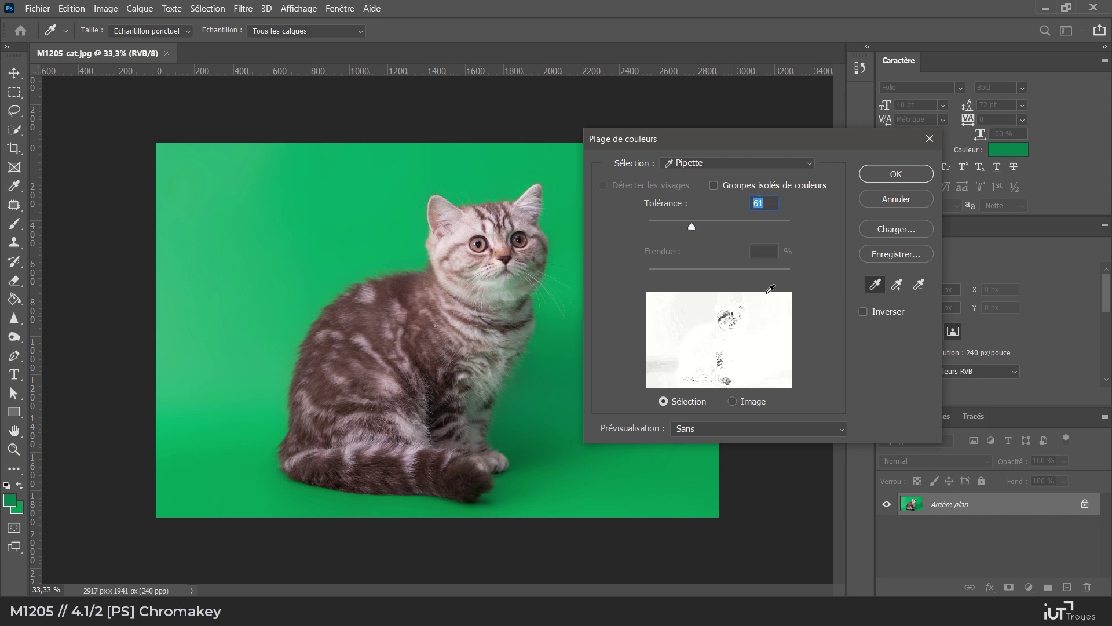
click(663, 401)
click(243, 182)
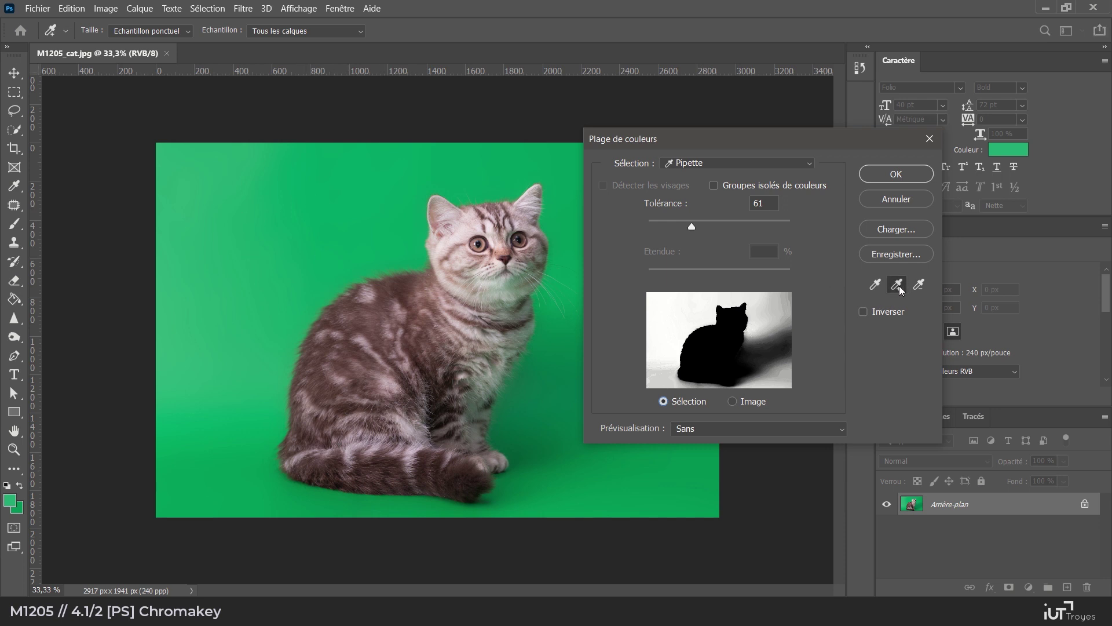
- Add the darker and remaining green shades of the backdrop all around the cat to the sampled color range
drag(843, 137, 998, 144)
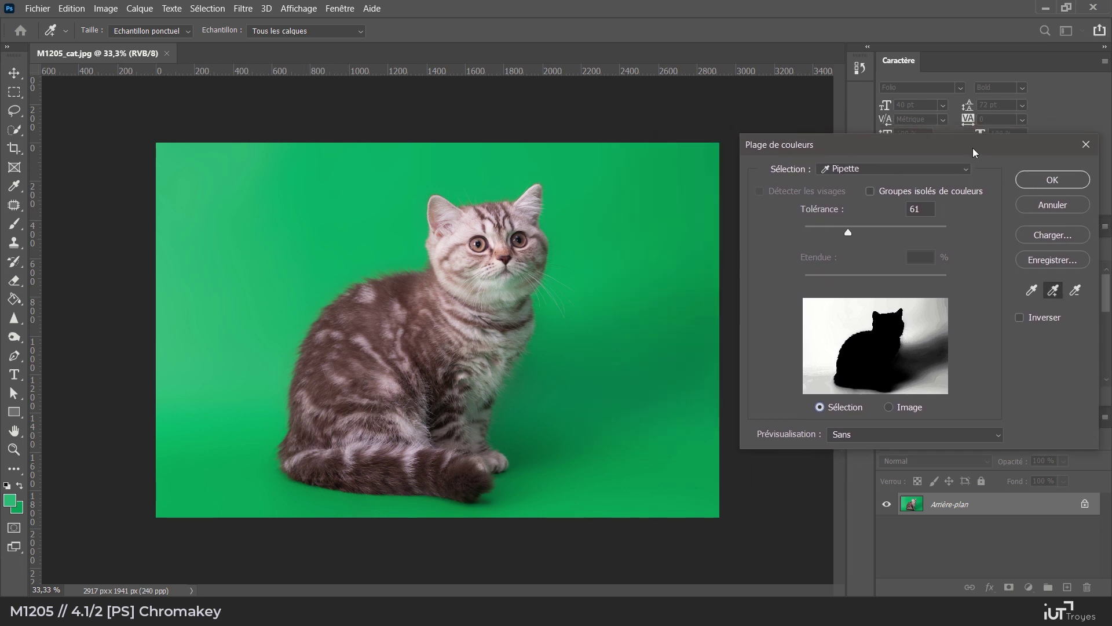
click(666, 346)
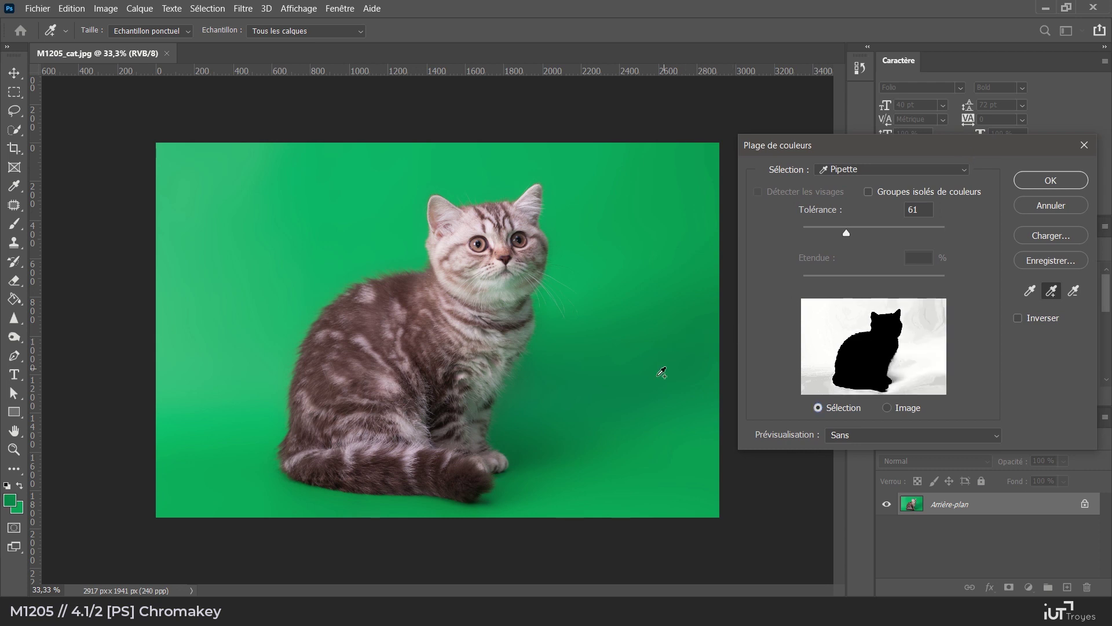
click(548, 425)
click(536, 443)
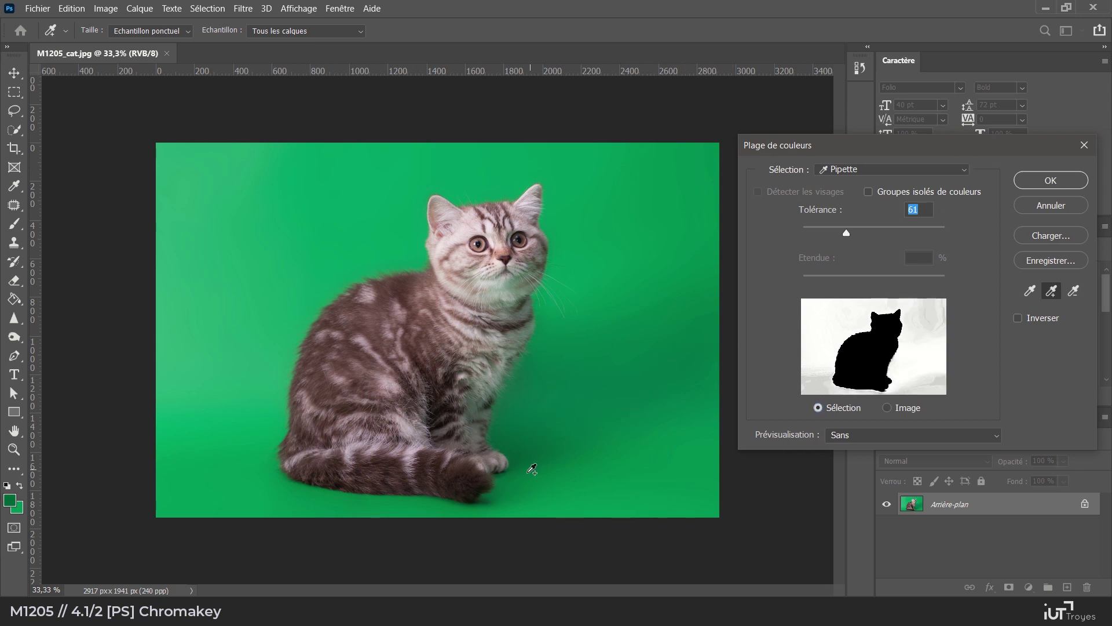
click(518, 490)
click(502, 505)
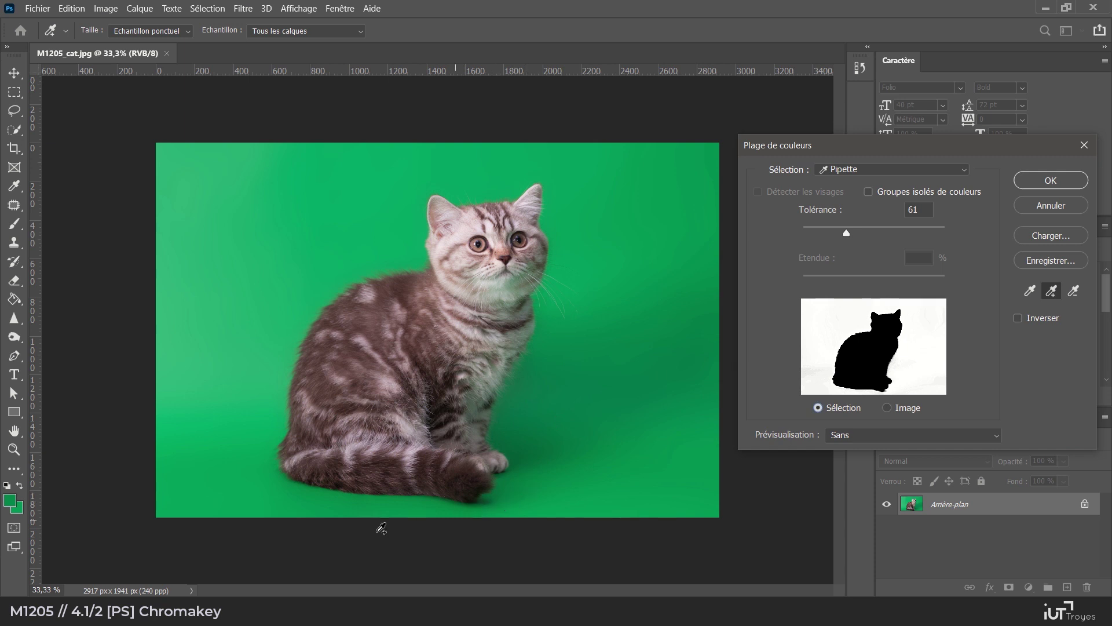
click(305, 508)
click(259, 503)
click(181, 417)
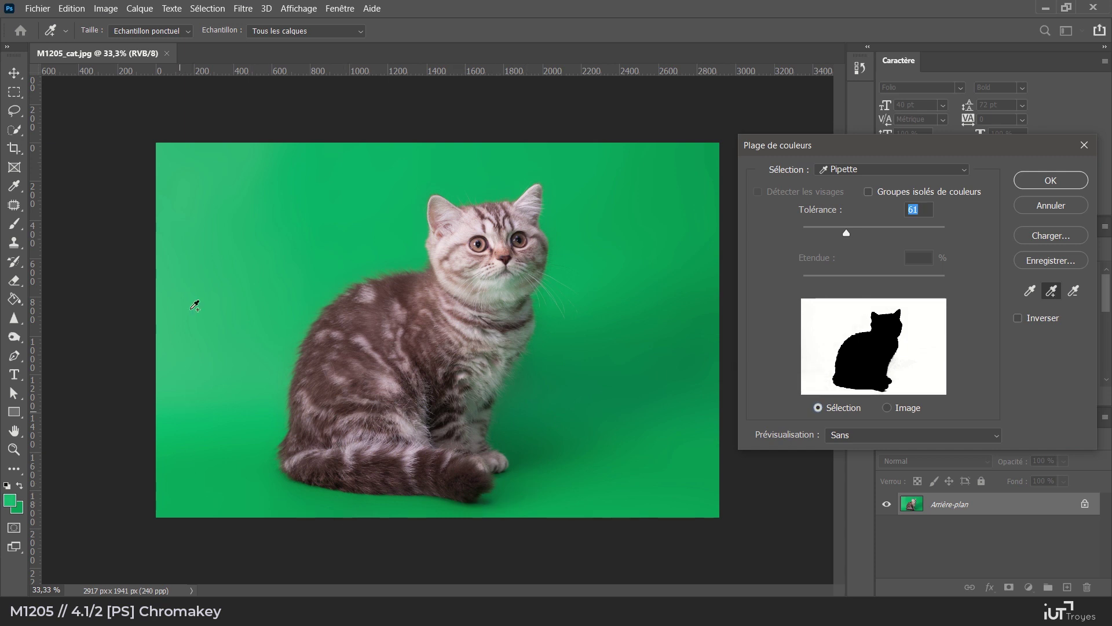
click(685, 212)
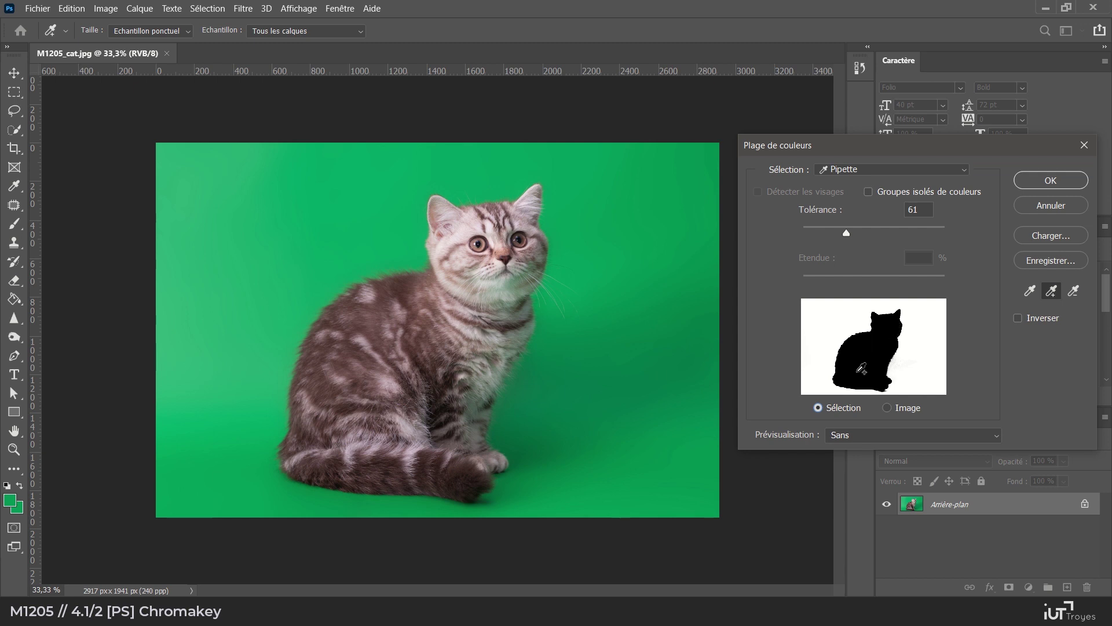
- Invert the color range so it covers the cat instead of the backdrop, and apply it as a selection
click(1018, 318)
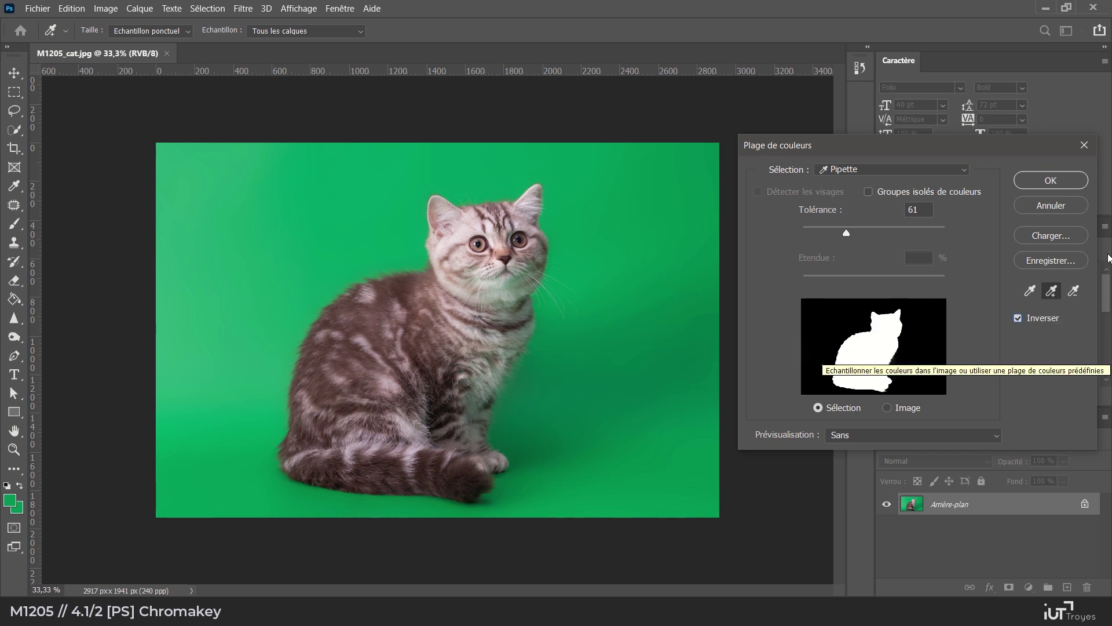
drag(1014, 146, 865, 125)
click(905, 151)
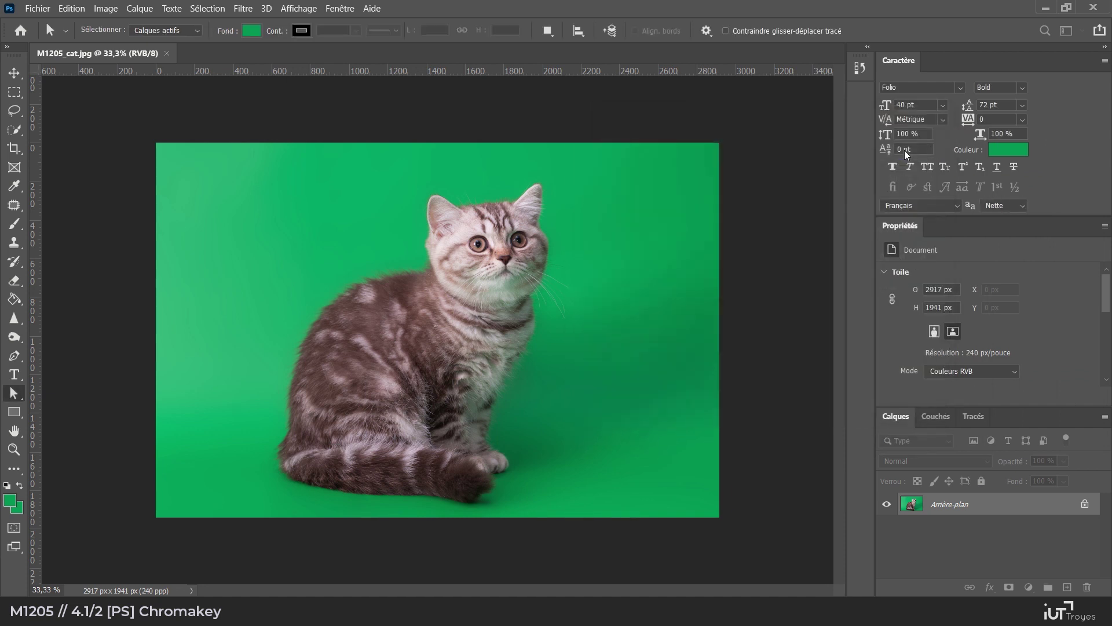
- Open the cat selection in Select and Mask and brush over the whiskers beside the muzzle with the Refine Edge brush
key(z)
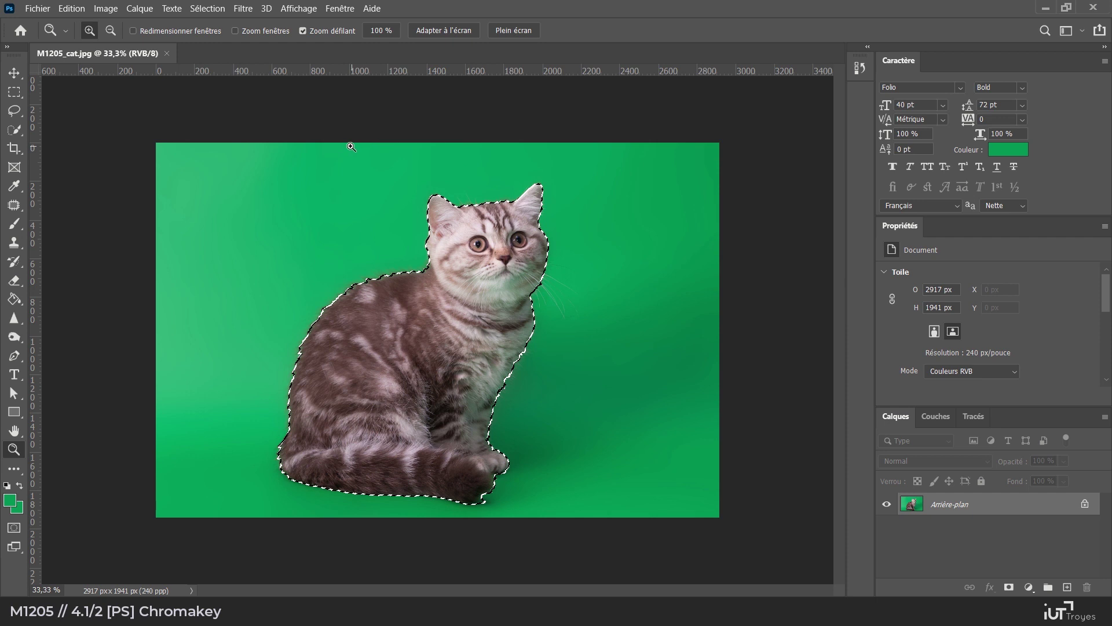
click(14, 91)
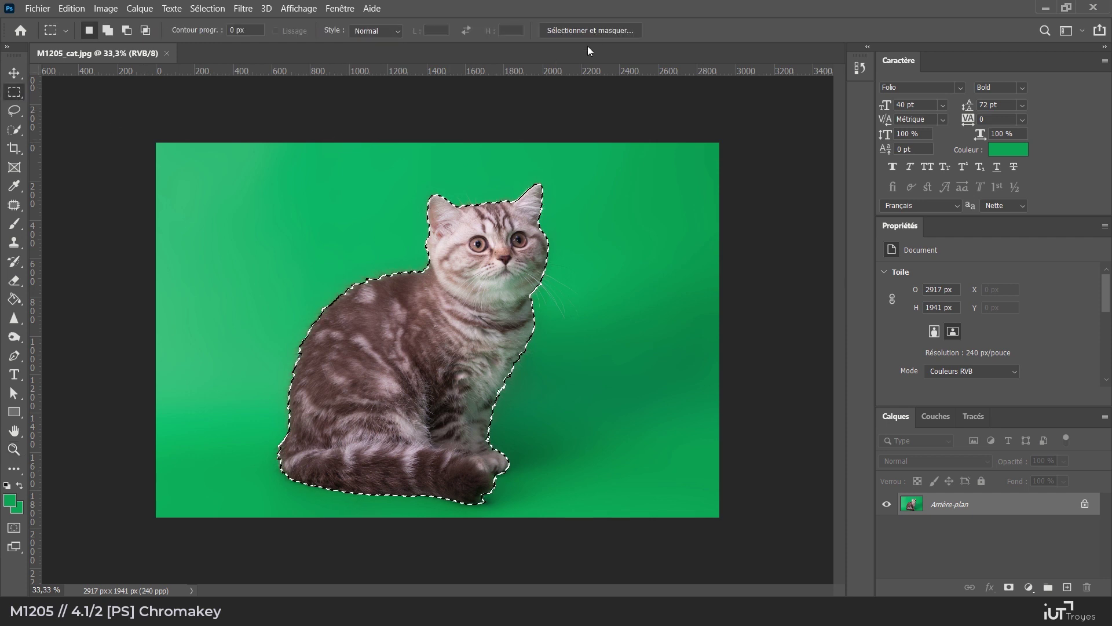
click(595, 31)
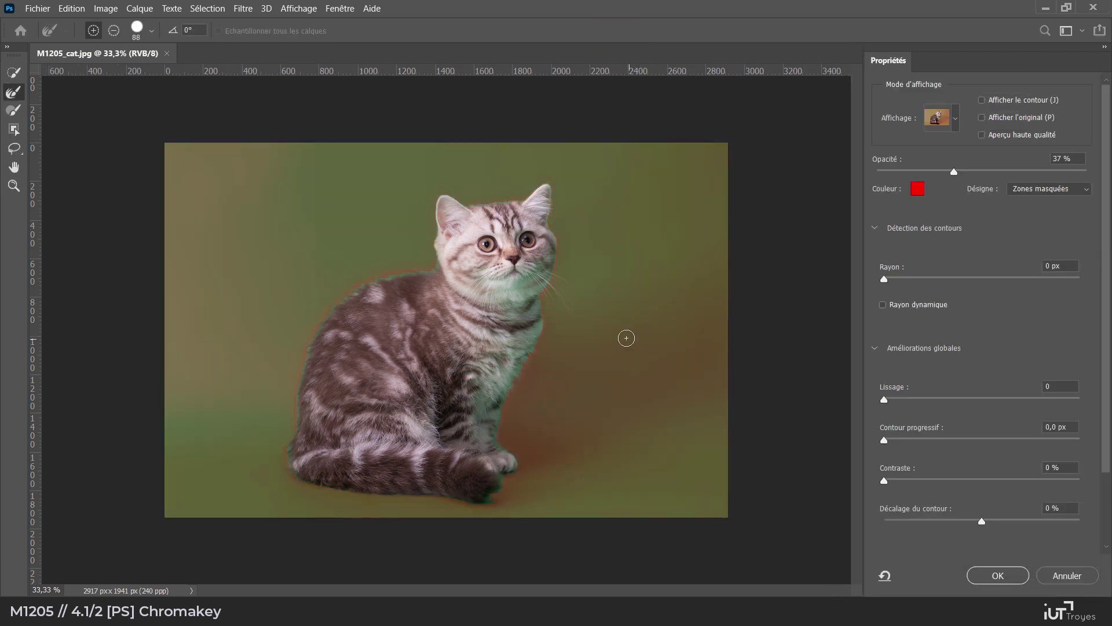
key(z)
drag(584, 297, 667, 353)
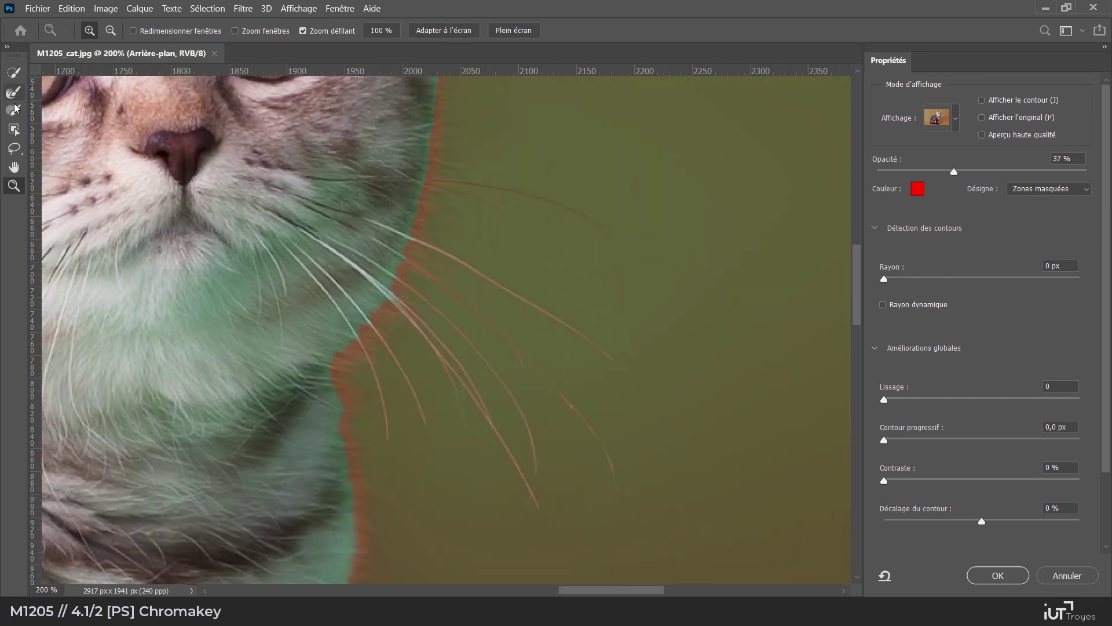
click(14, 92)
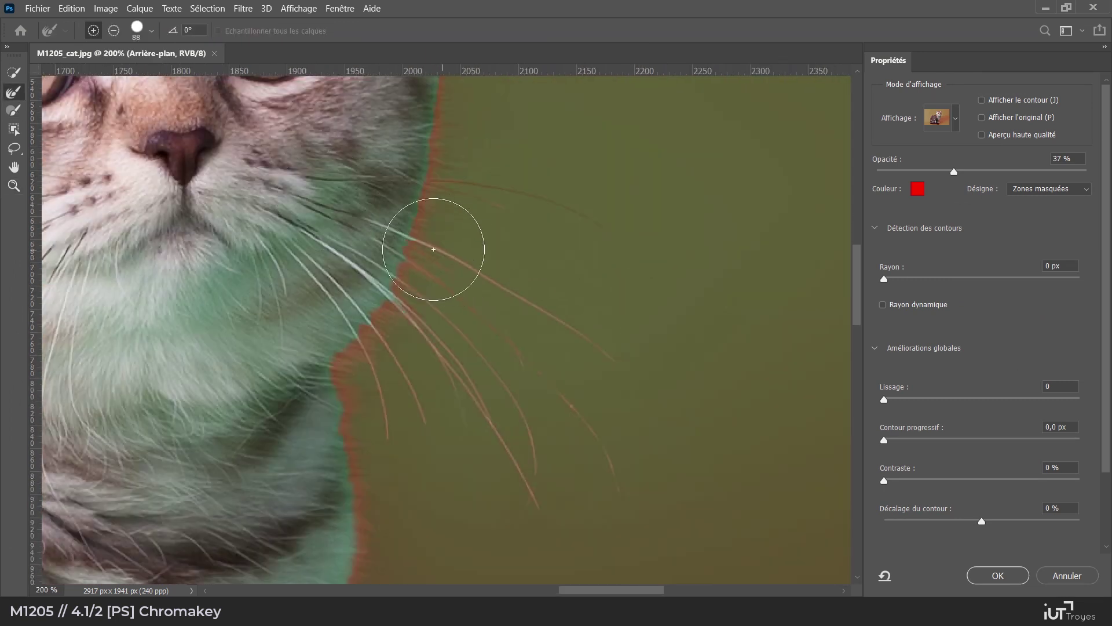
drag(501, 310, 431, 251)
mouse_move(491, 390)
mouse_down()
mouse_move(479, 461)
mouse_move(600, 468)
mouse_up()
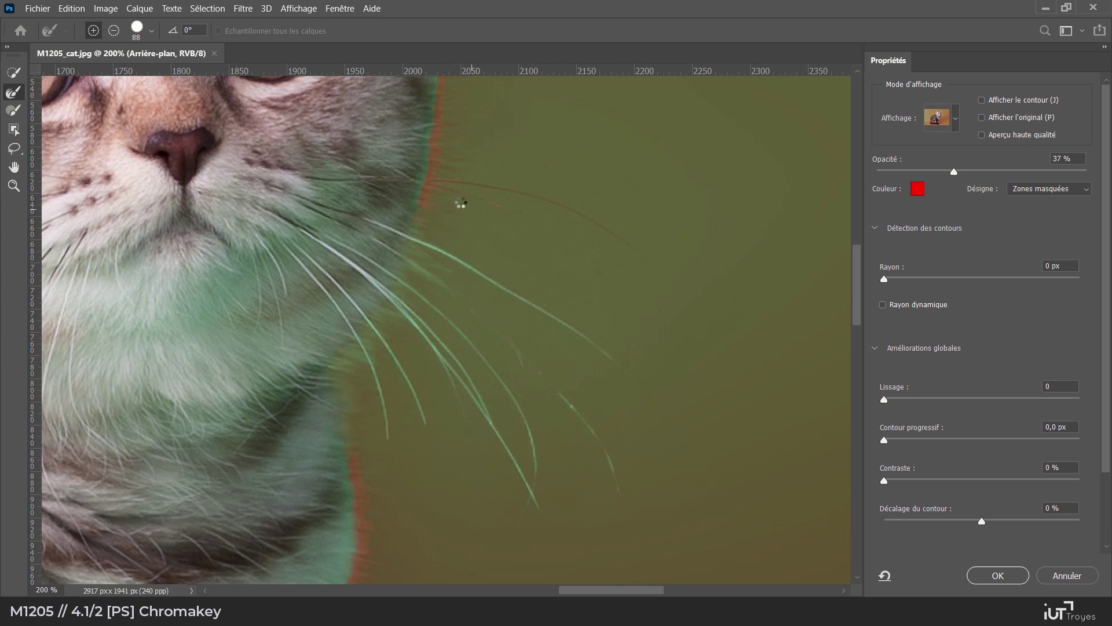
- Refine the fur edge along the cat's cheek, both ears and the top of the head
drag(578, 189, 496, 447)
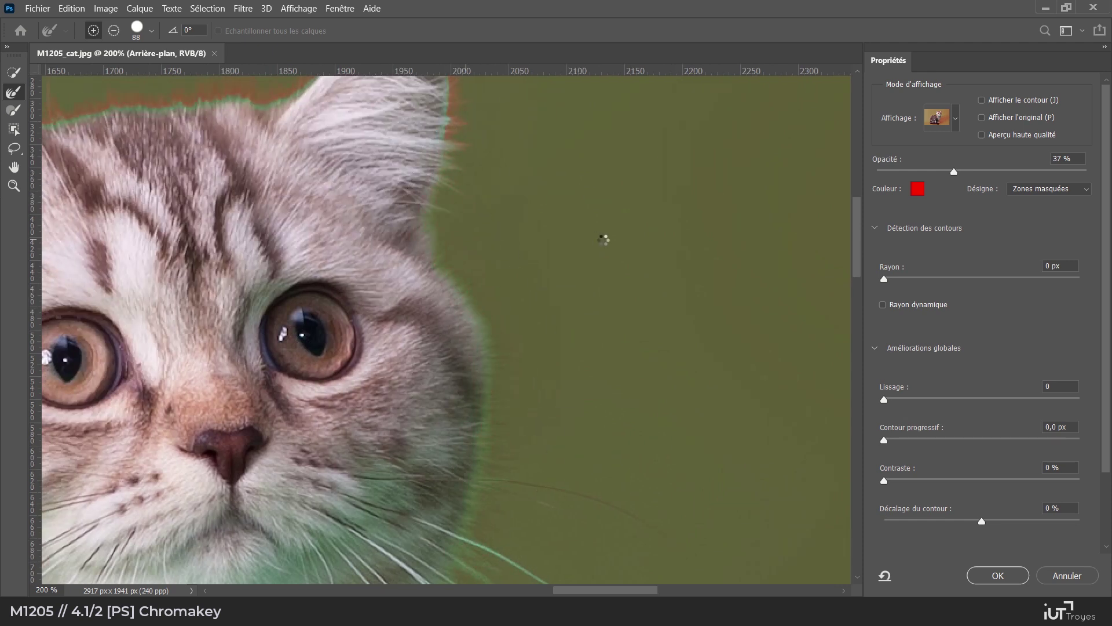
drag(599, 236, 673, 497)
drag(306, 358, 588, 307)
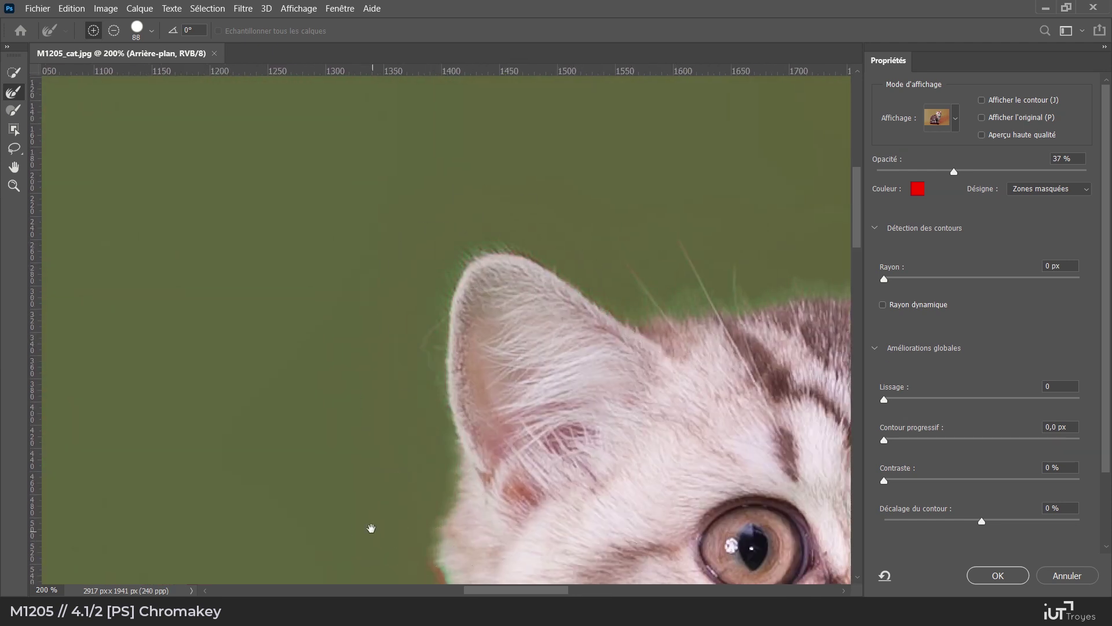
drag(460, 546, 392, 206)
- Refine the fur edge down the cat's back and around the rump to the start of the tail
drag(223, 335, 630, 220)
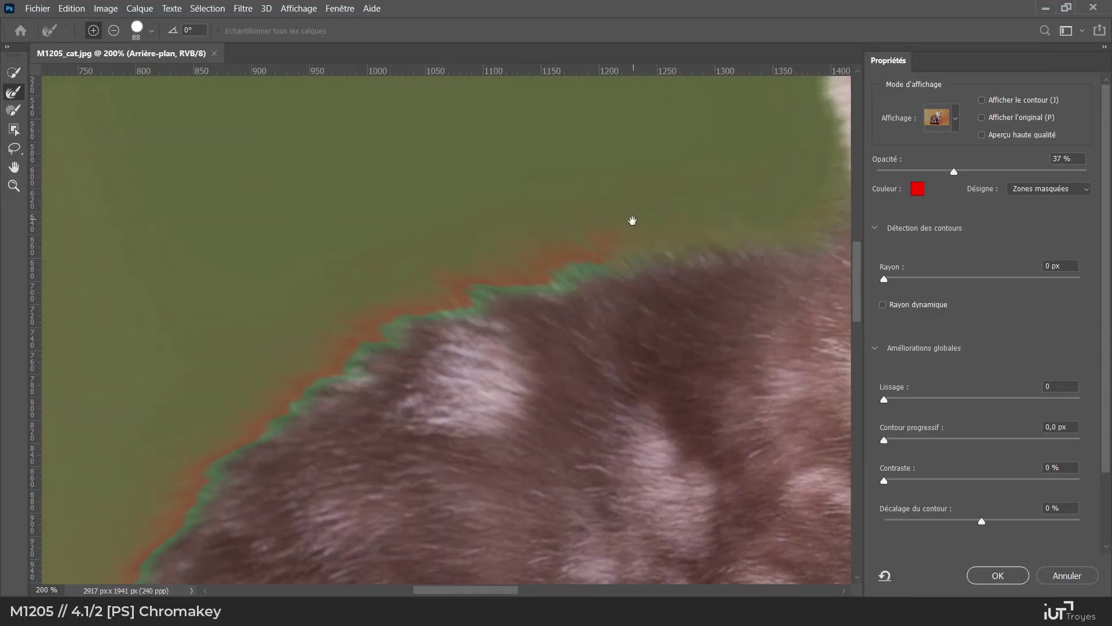
drag(228, 452, 594, 166)
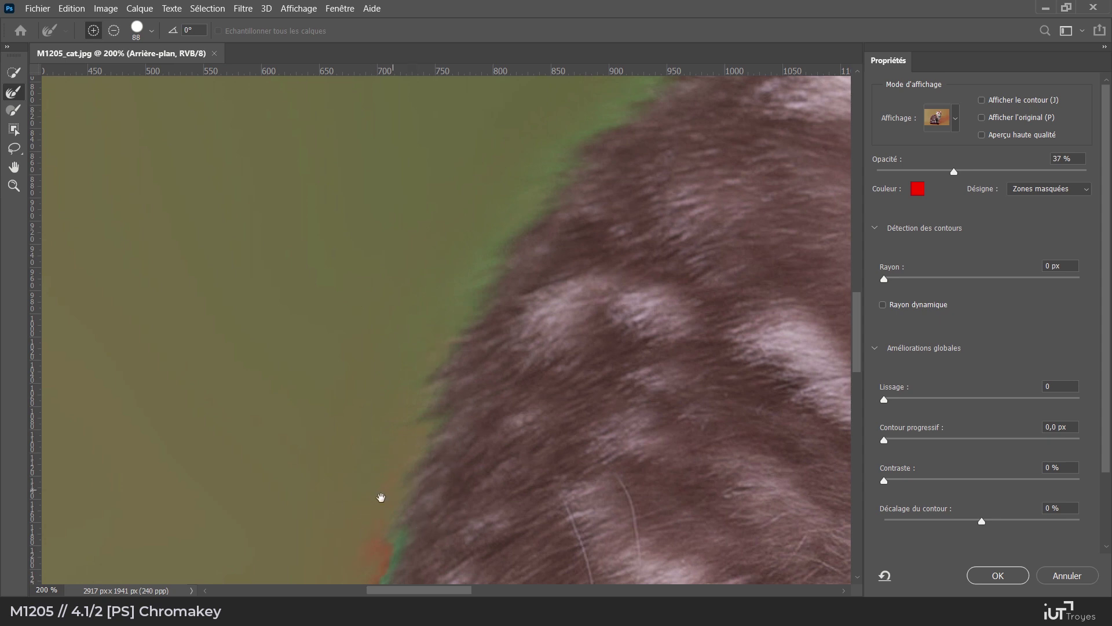
drag(389, 484, 477, 195)
drag(463, 479, 476, 159)
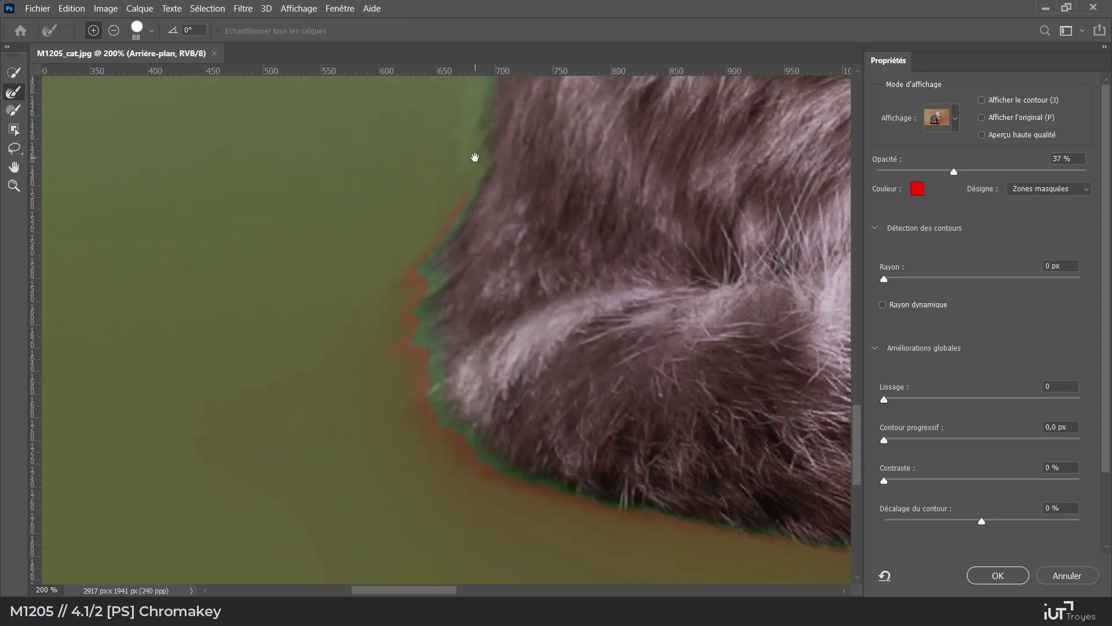
drag(484, 471, 739, 505)
- Refine the edge under the tail, around the paws and up the chest, and apply the refined selection
drag(641, 472, 270, 444)
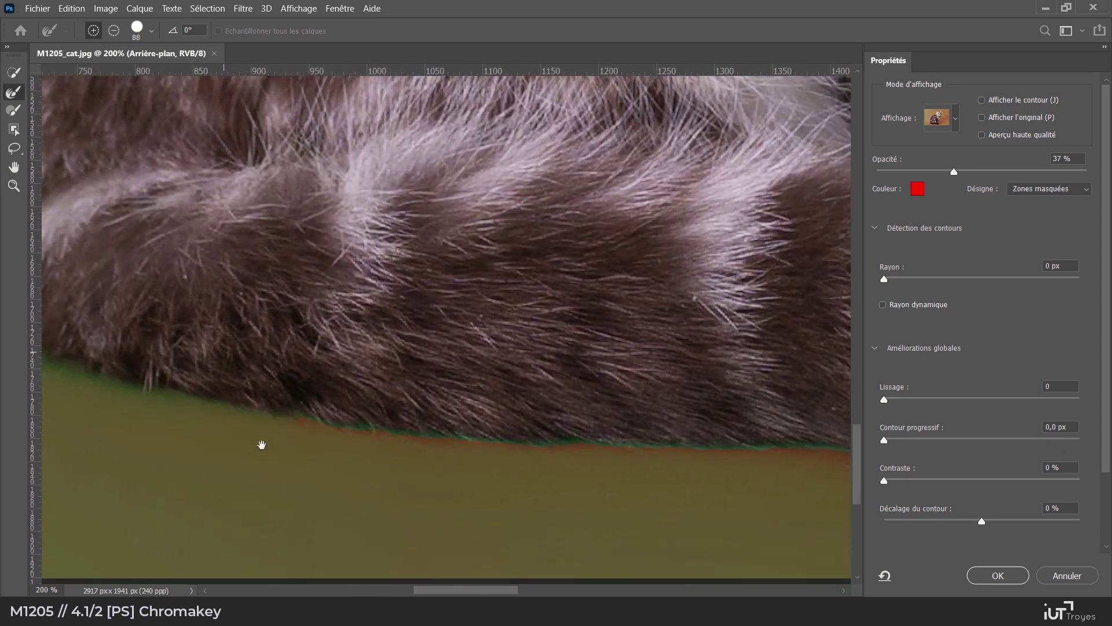
drag(729, 397, 224, 442)
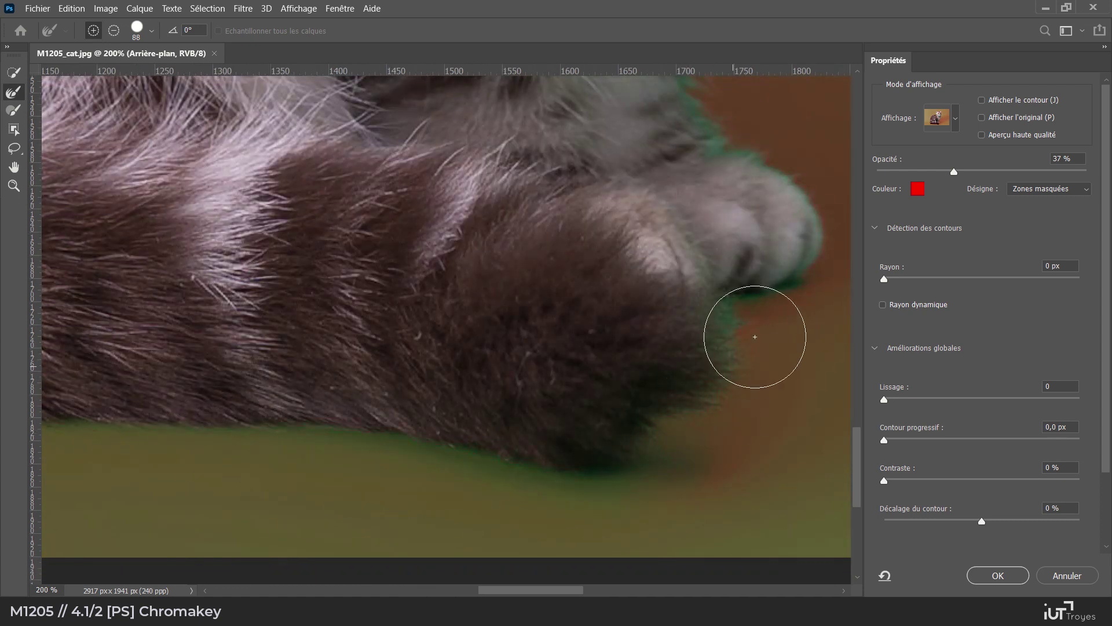
drag(757, 328, 478, 413)
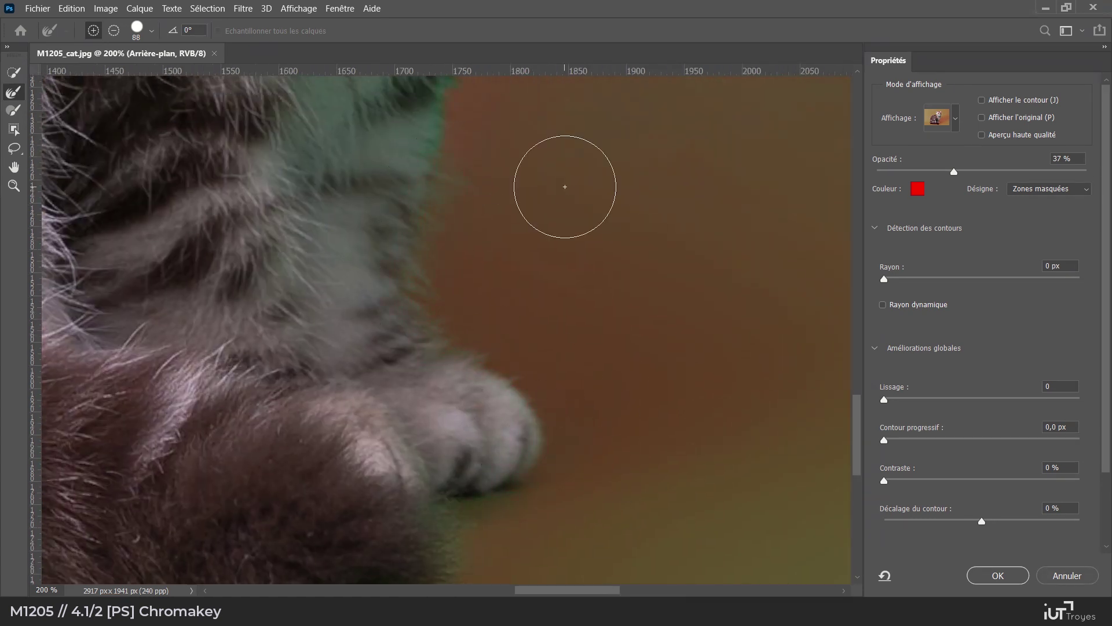
drag(542, 153, 546, 510)
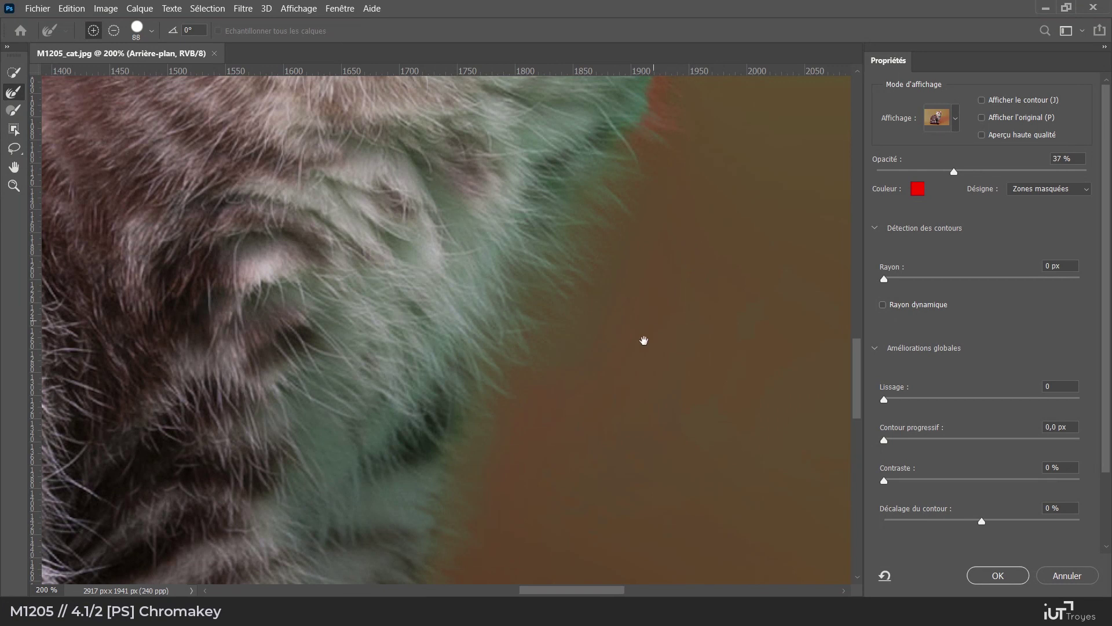
drag(655, 318, 530, 392)
key(ctrl+minus)
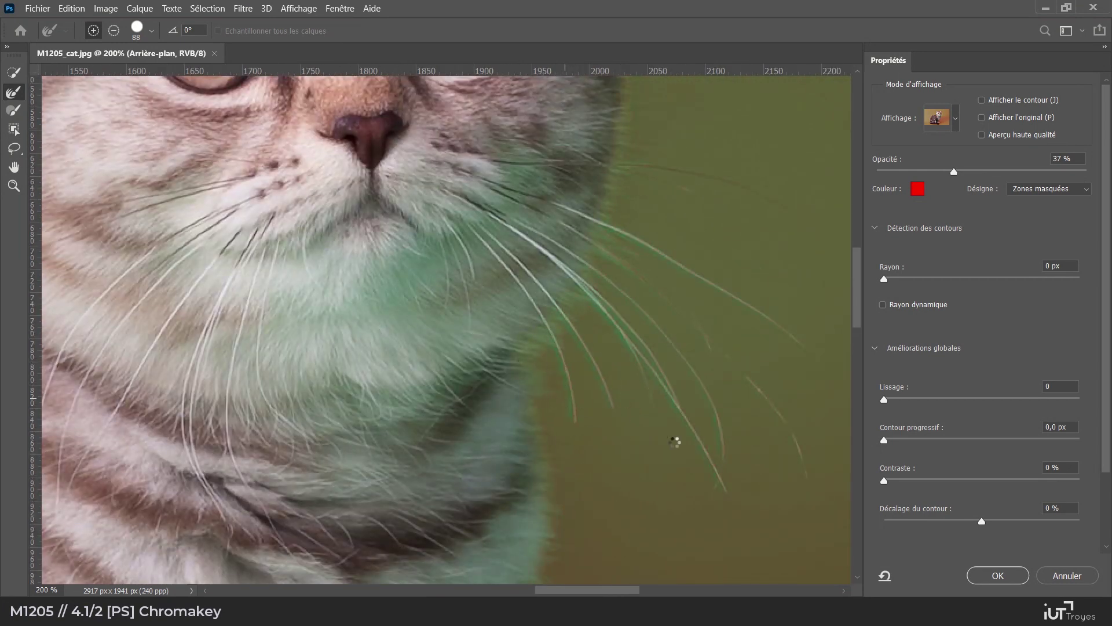
key(z)
alt+click(446, 358)
key(ctrl+0)
key(Return)
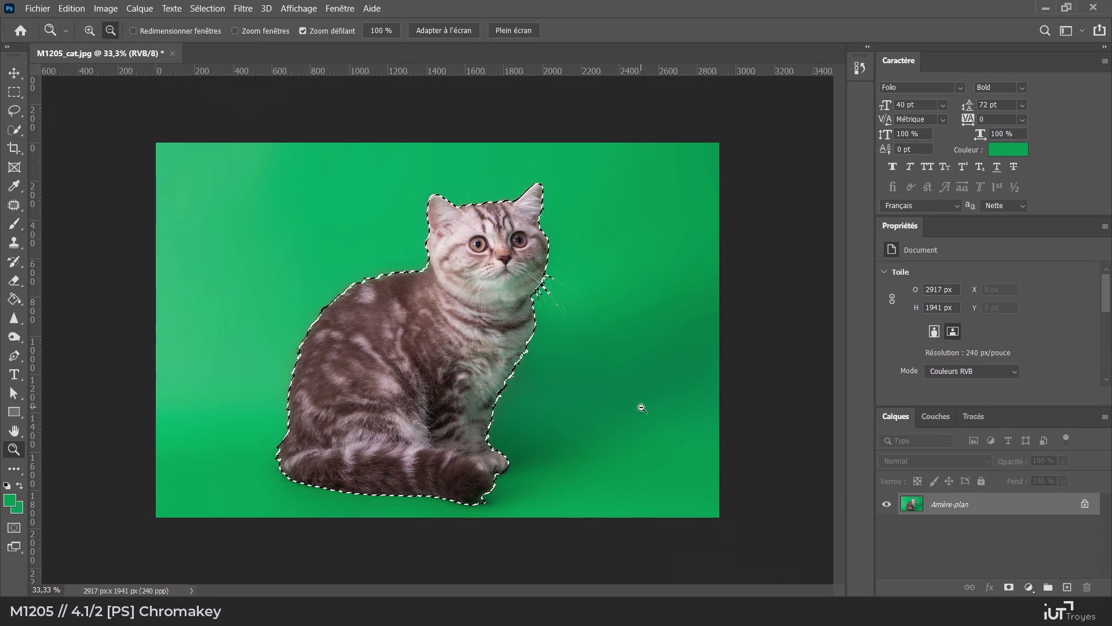
- Mask the photo layer with the refined cat selection and inspect the cutout edge around the head and whiskers
click(1009, 589)
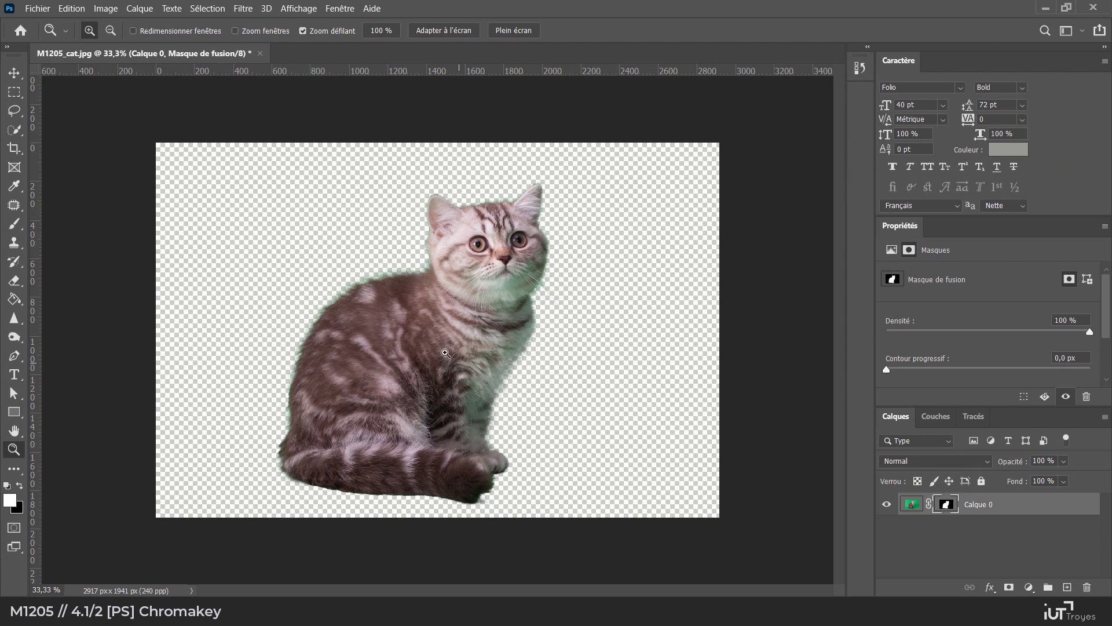
drag(446, 353, 547, 323)
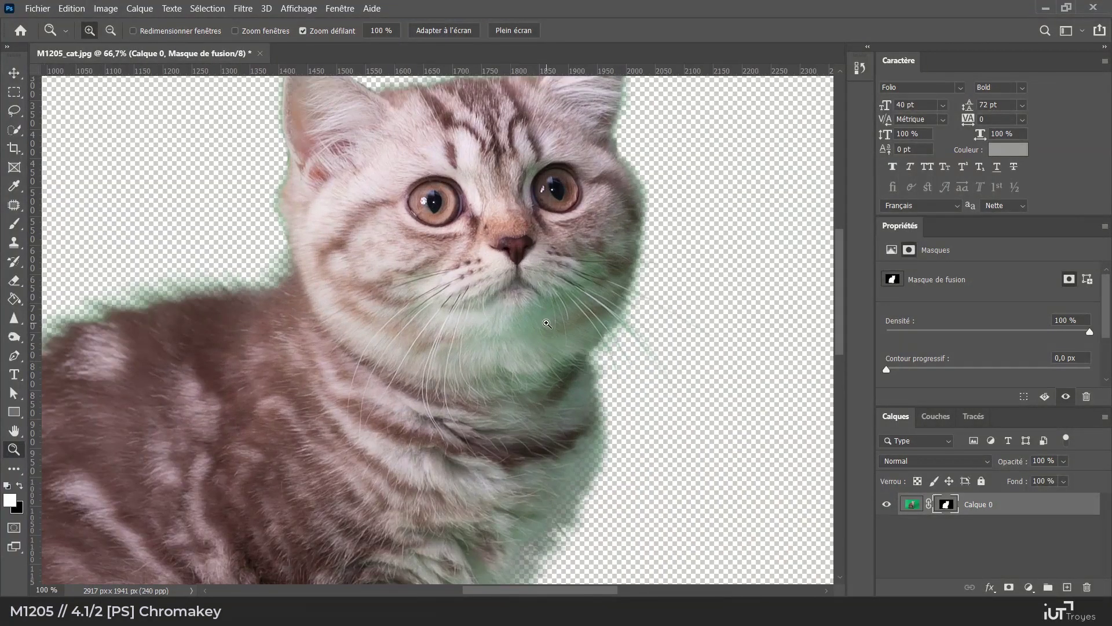
drag(648, 346, 530, 362)
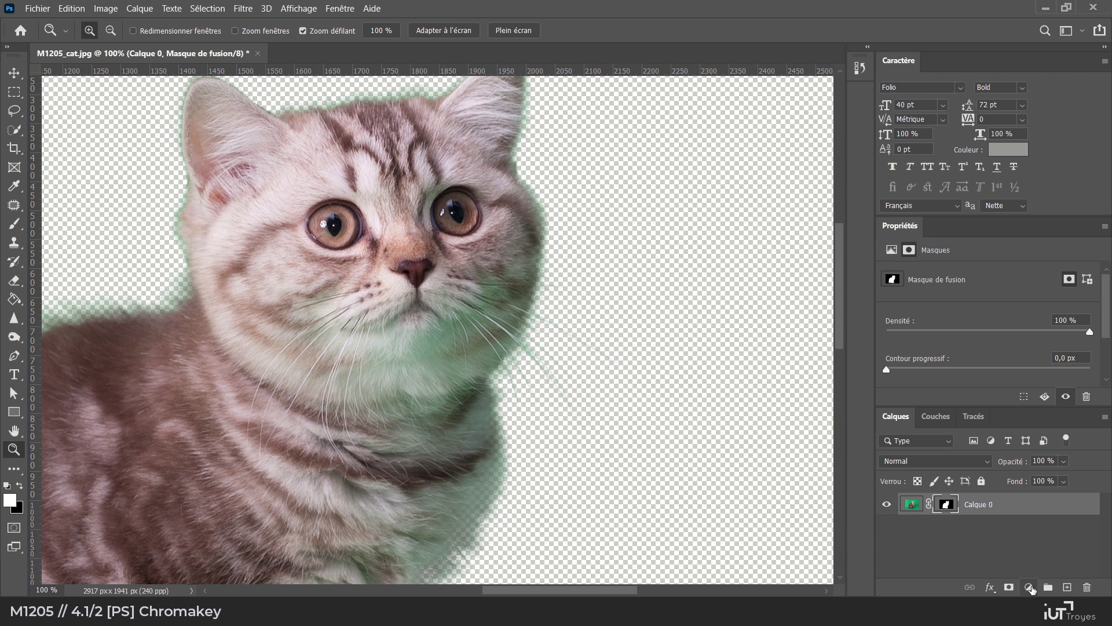
- Add a solid color fill layer in green #22ab73 and move it below the masked cat layer
click(1030, 588)
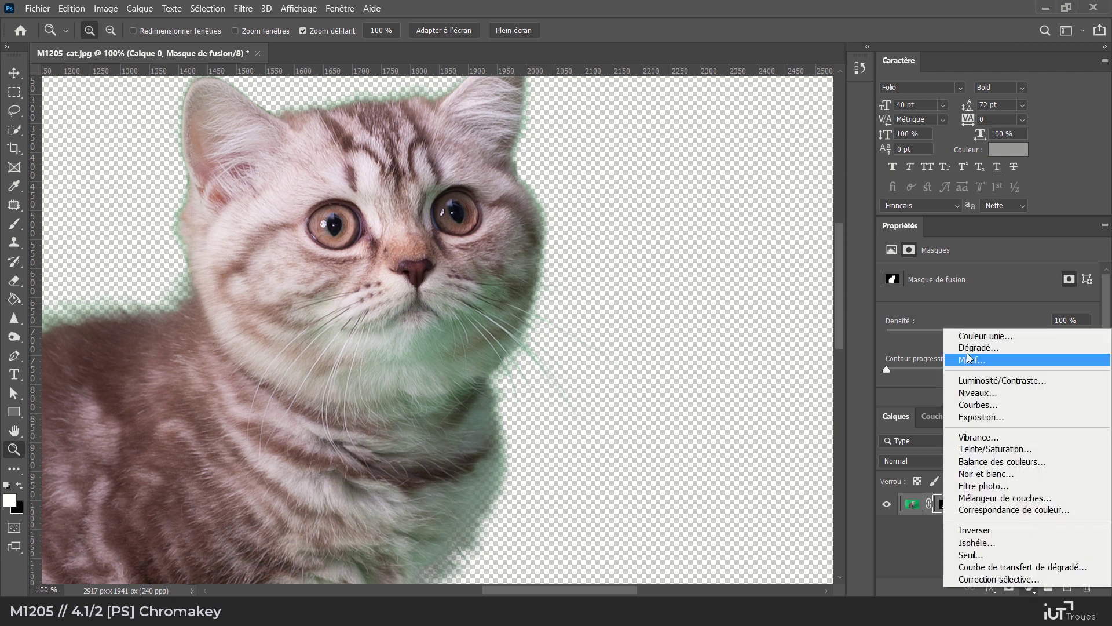
click(977, 337)
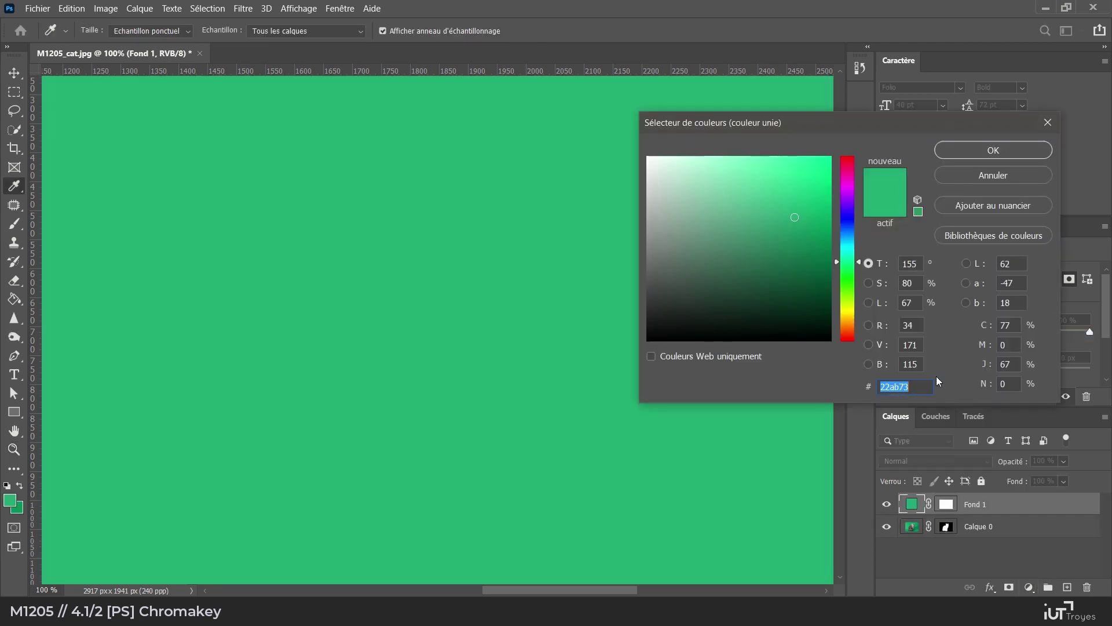
click(984, 157)
drag(919, 504, 915, 536)
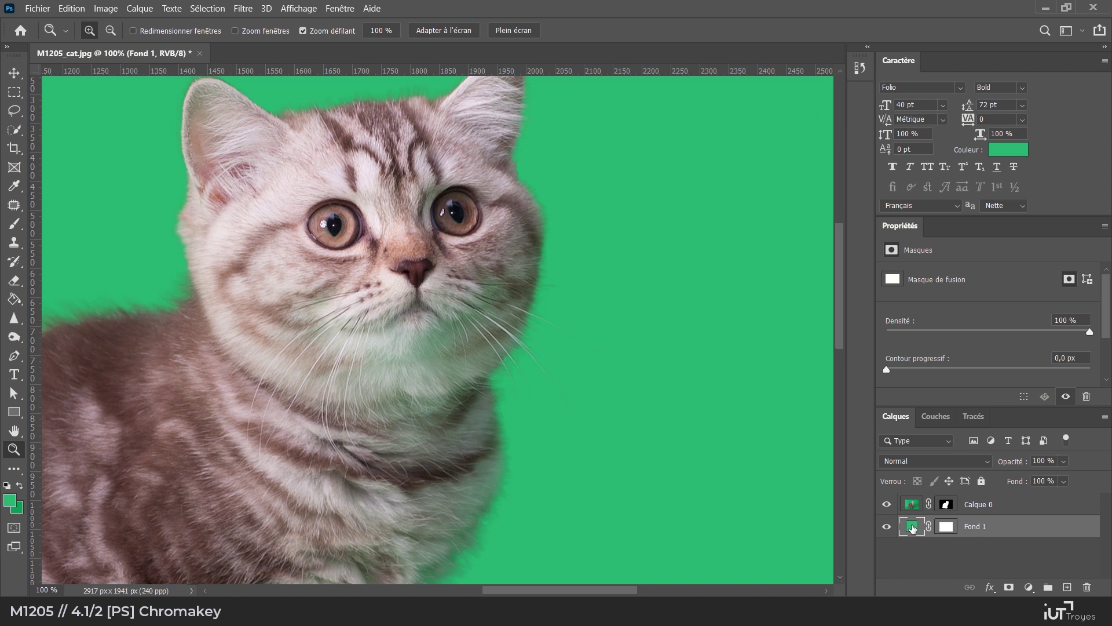
- Check the whisker and chin edges against the green fill and change the fill layer's color to brownish pink #9c746c
click(460, 324)
click(460, 324)
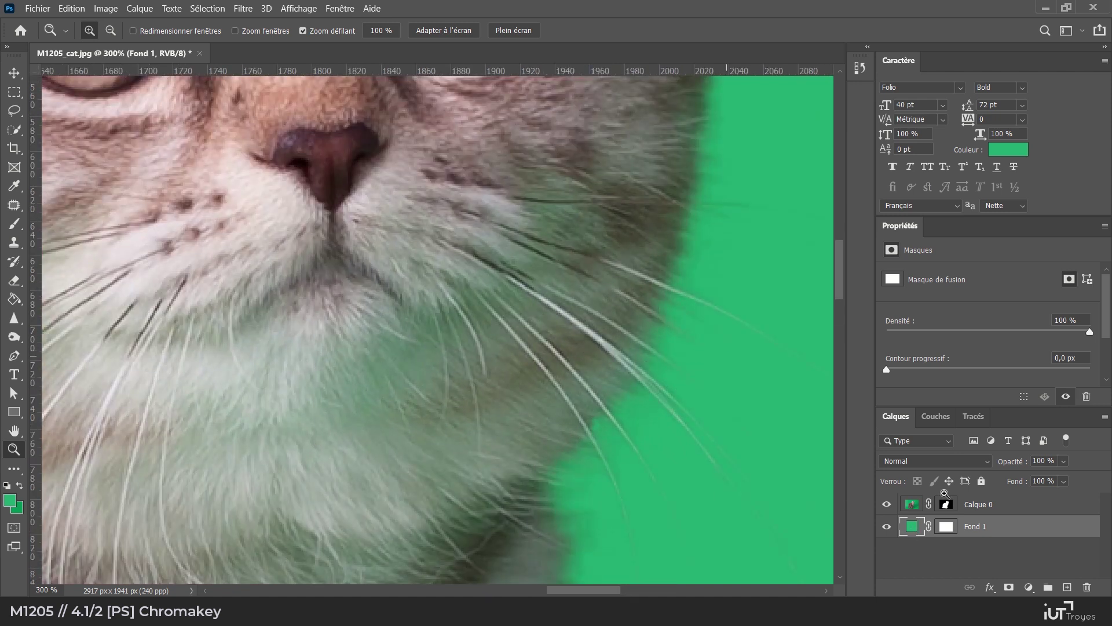
alt+click(621, 366)
alt+click(707, 321)
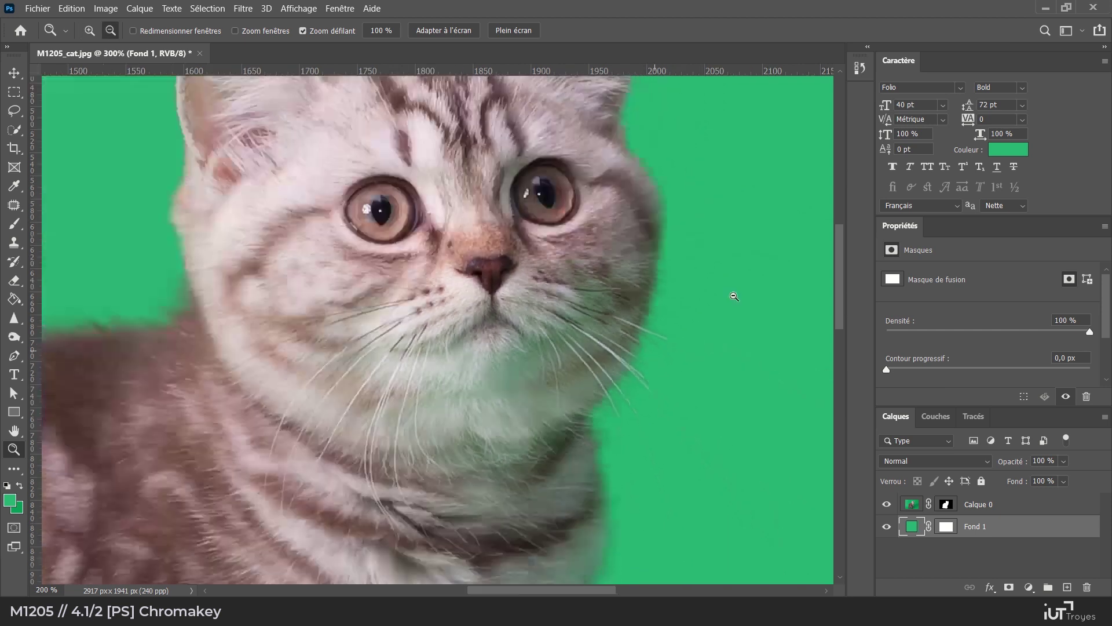
click(631, 332)
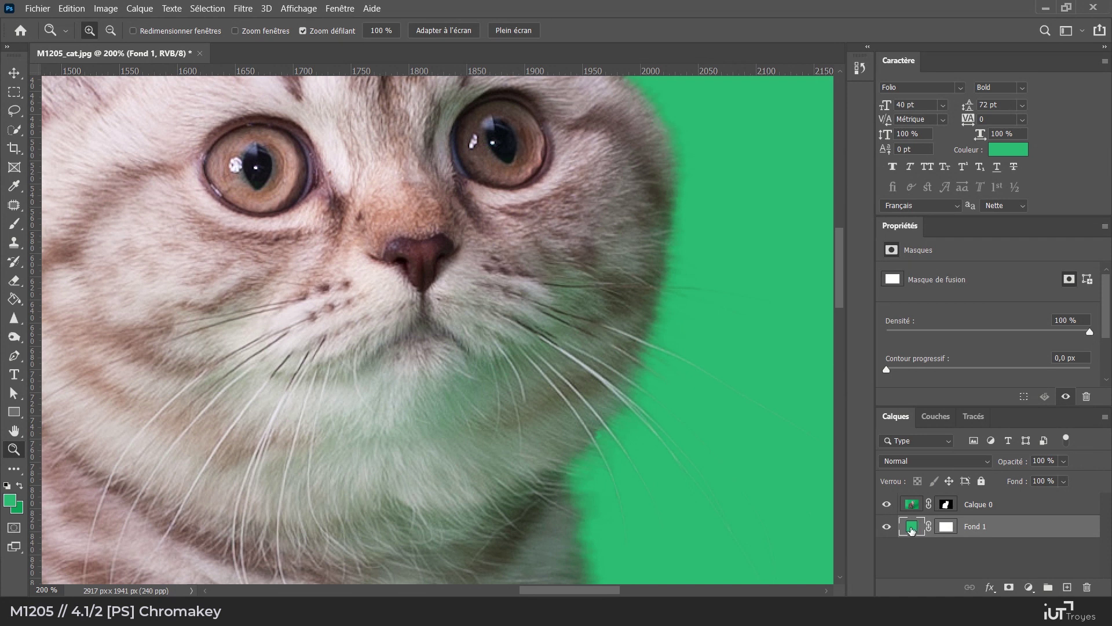
double_click(911, 527)
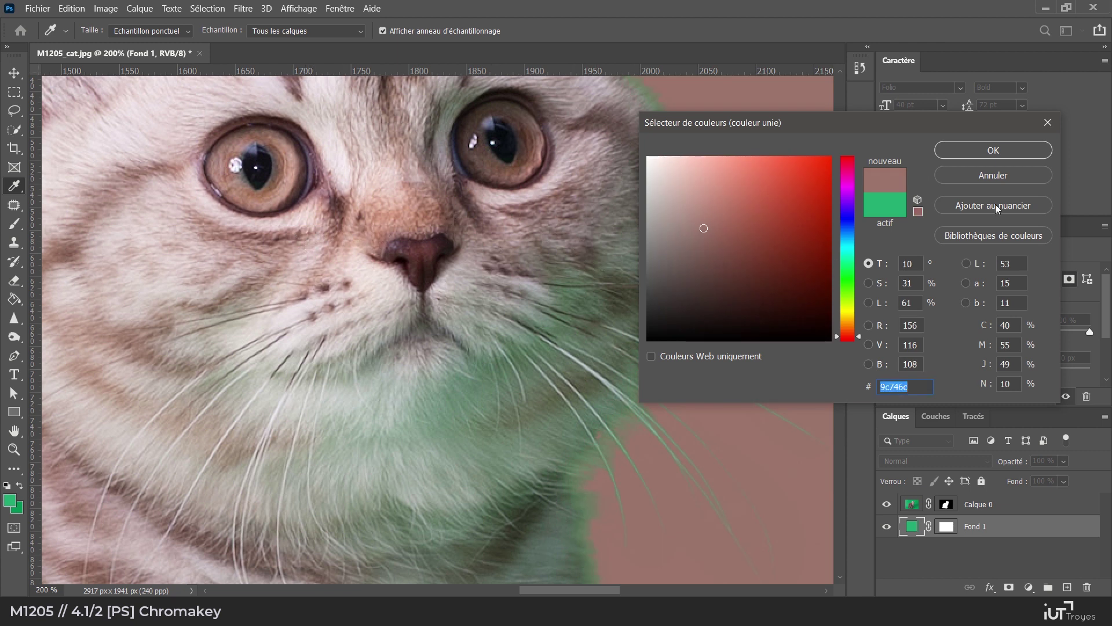
click(1010, 154)
key(z)
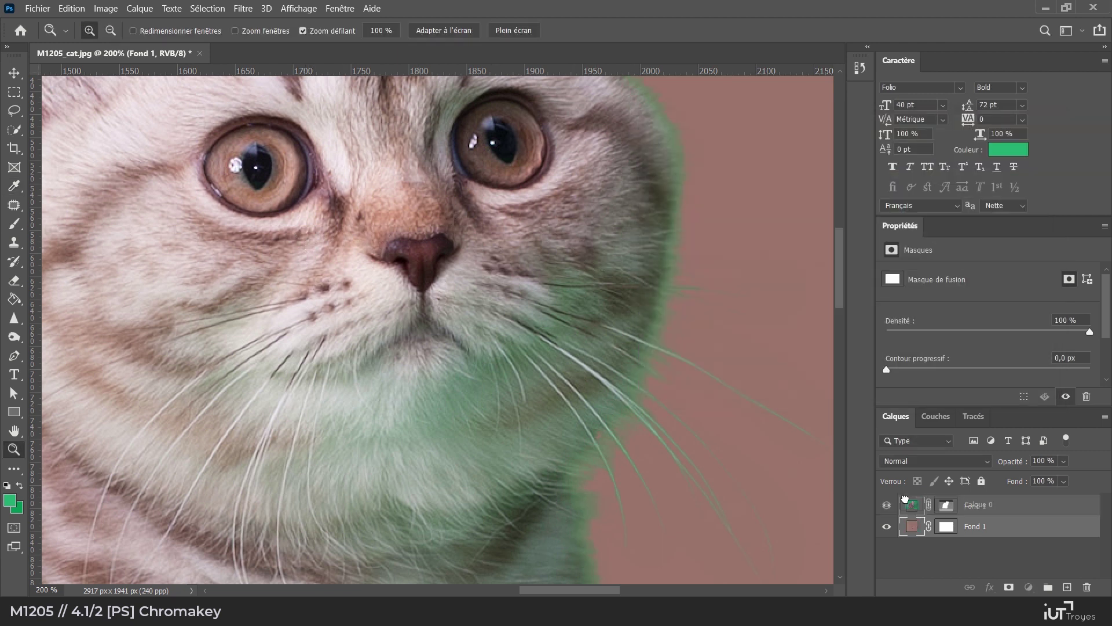
- Move the fill layer above the cat layer, set its blend mode to Teinte, and compare the cat with and without it
drag(906, 492, 907, 493)
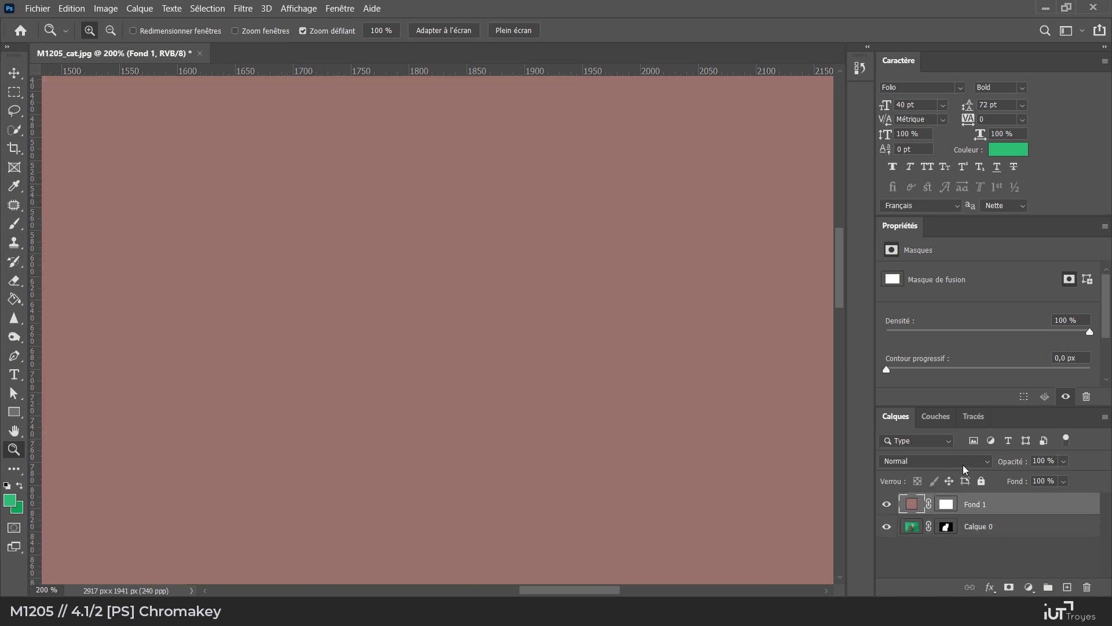
click(985, 462)
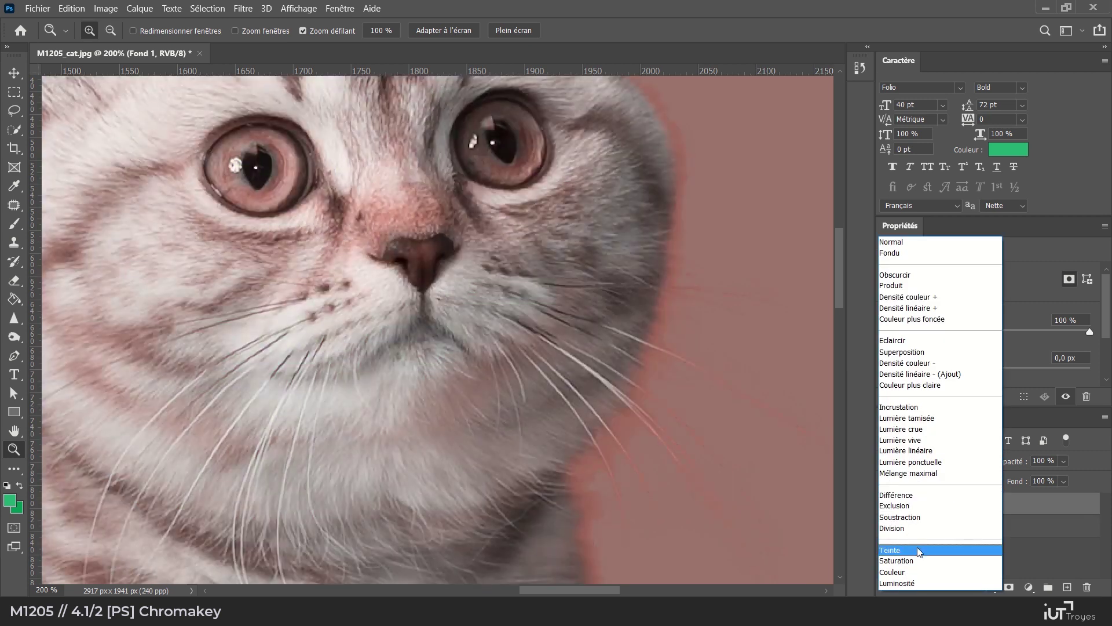
click(917, 546)
alt+click(677, 417)
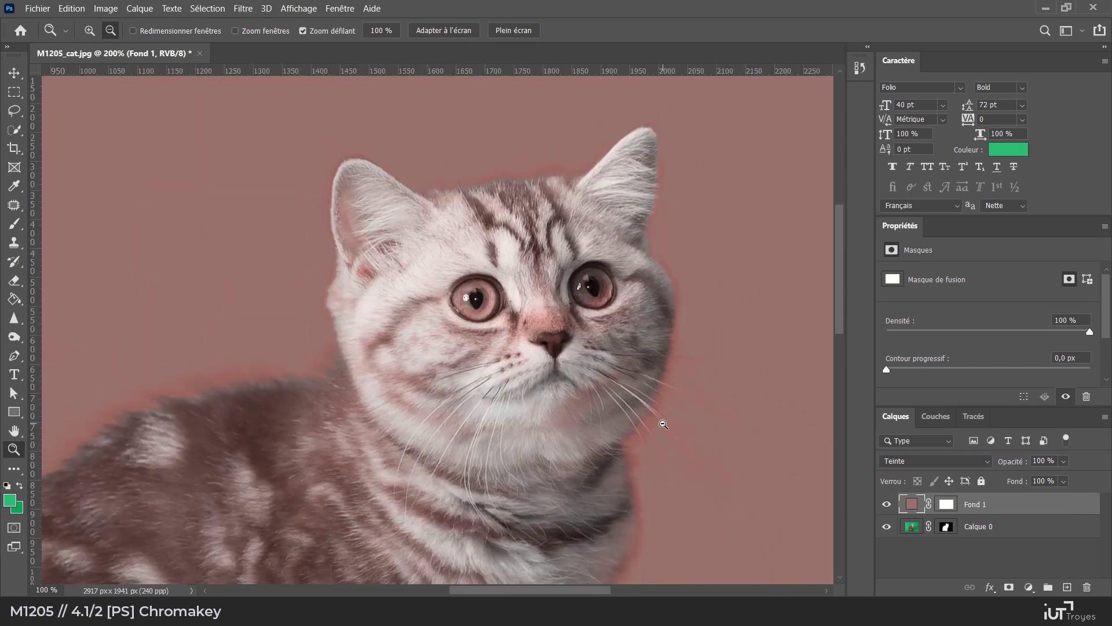
drag(685, 505, 692, 305)
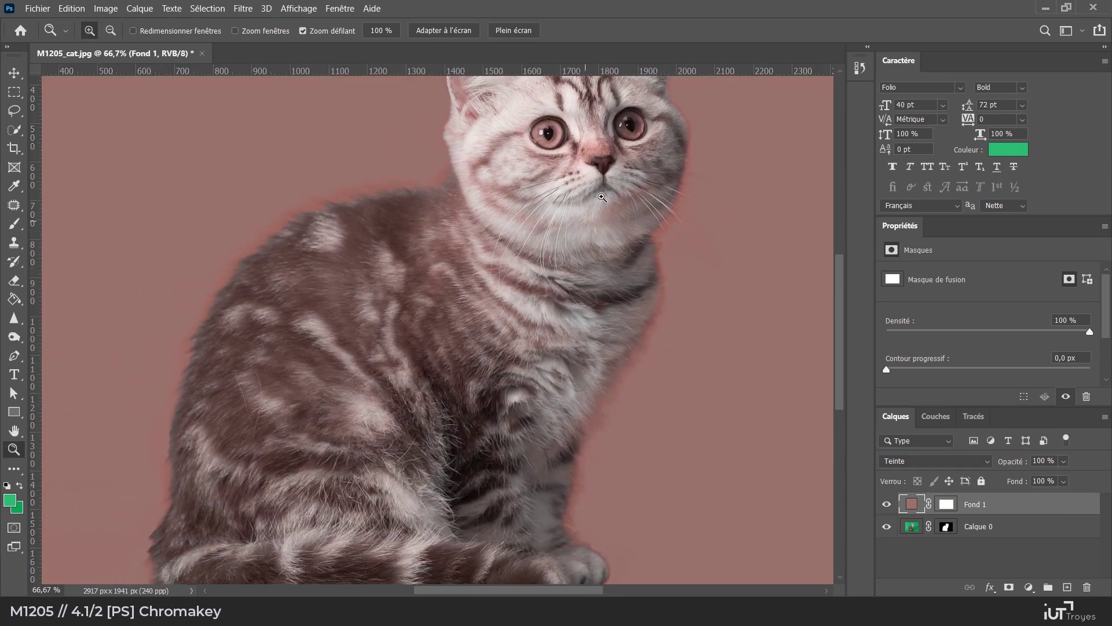
click(885, 504)
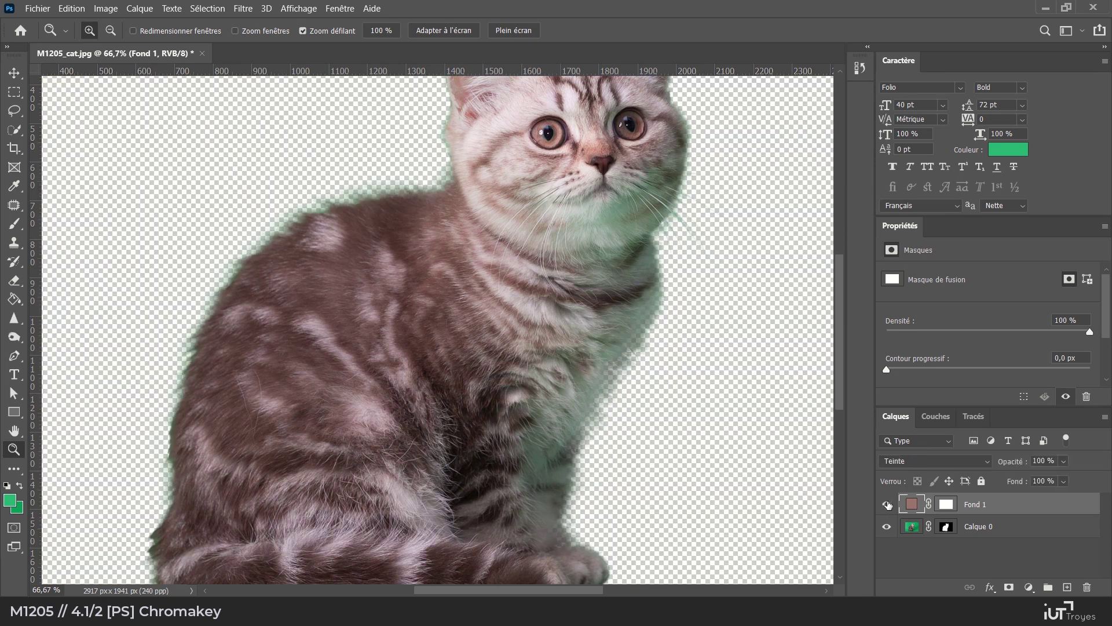
click(887, 504)
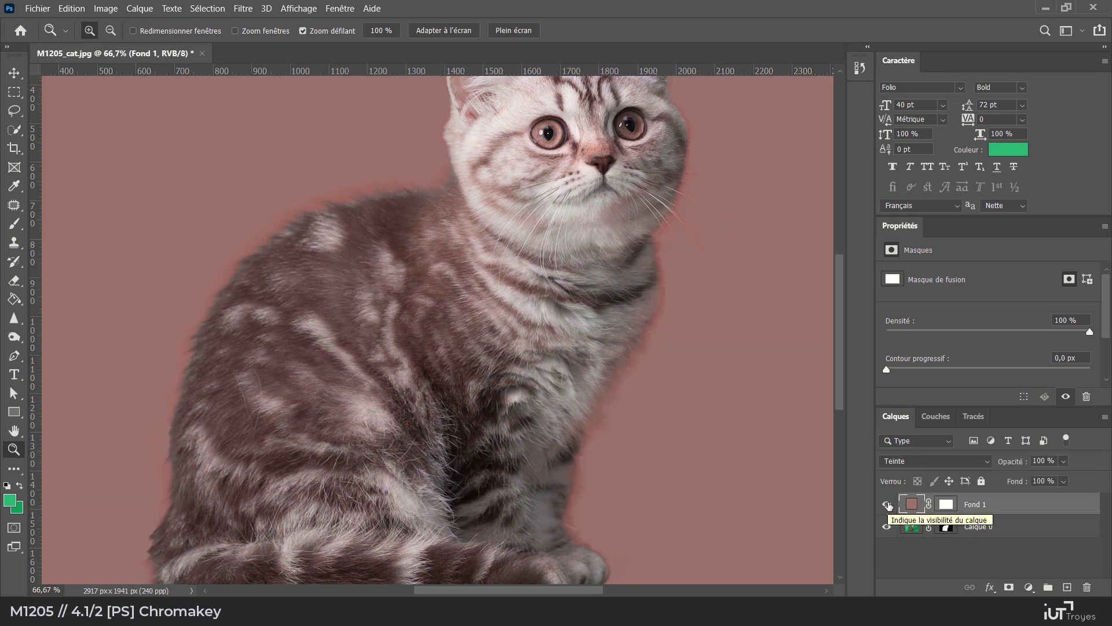
- Invert the fill layer's mask to black and set the Brush tool to 24% opacity and 33% flow
click(946, 504)
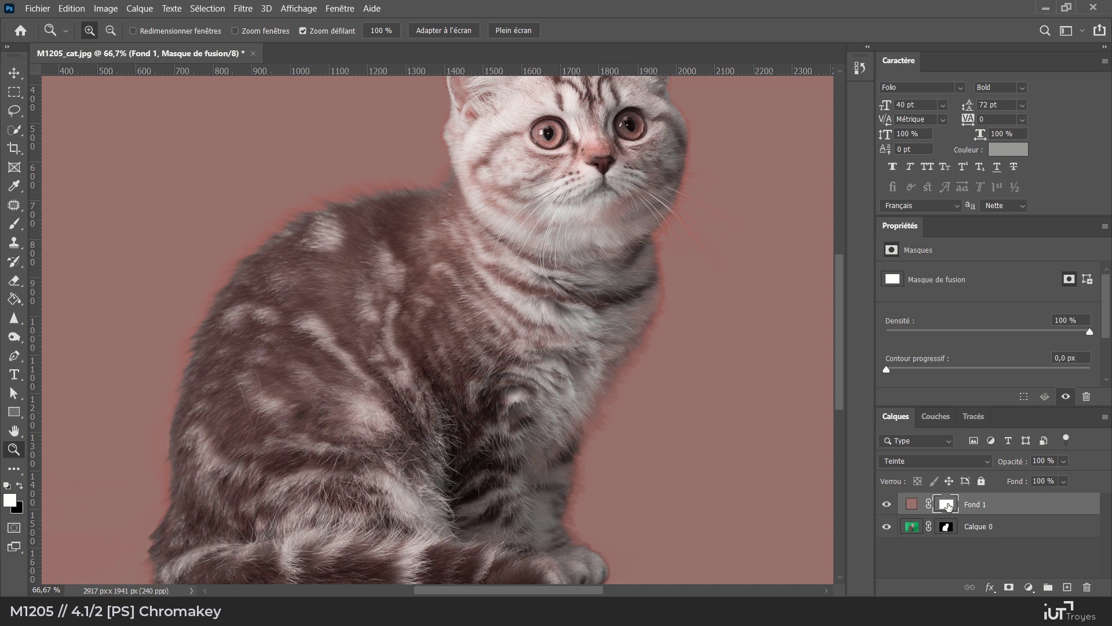
key(ctrl+i)
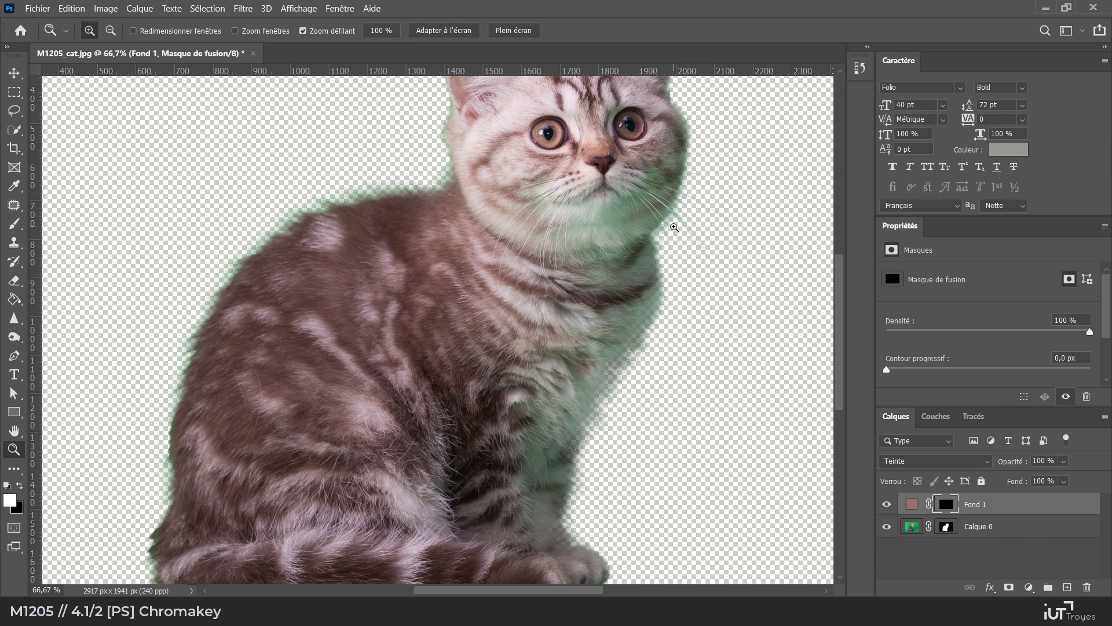
click(675, 227)
click(561, 373)
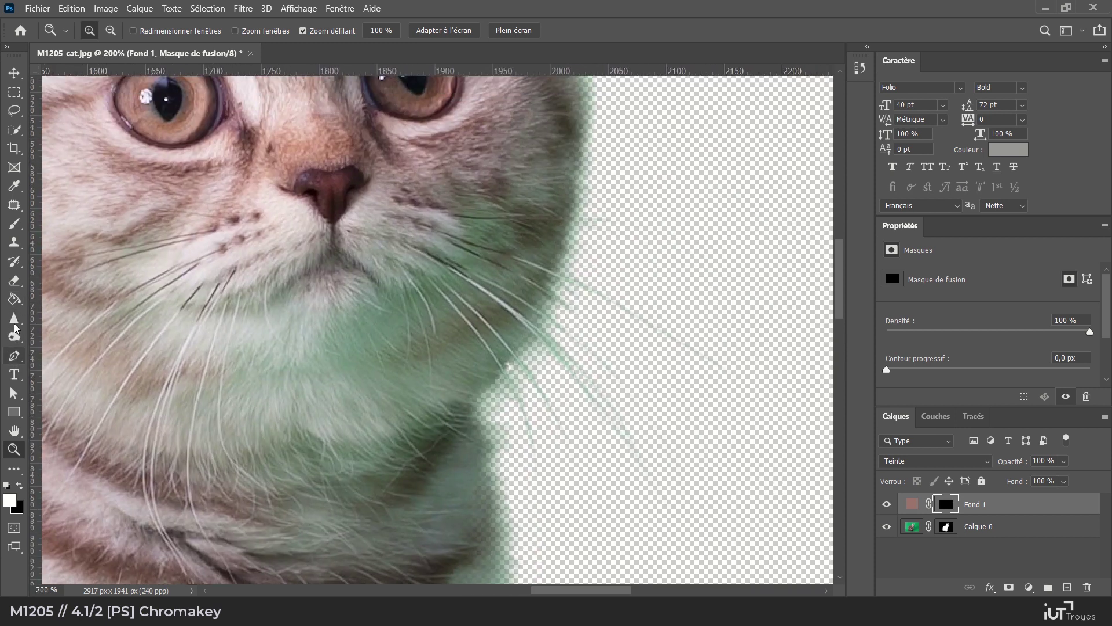
click(13, 222)
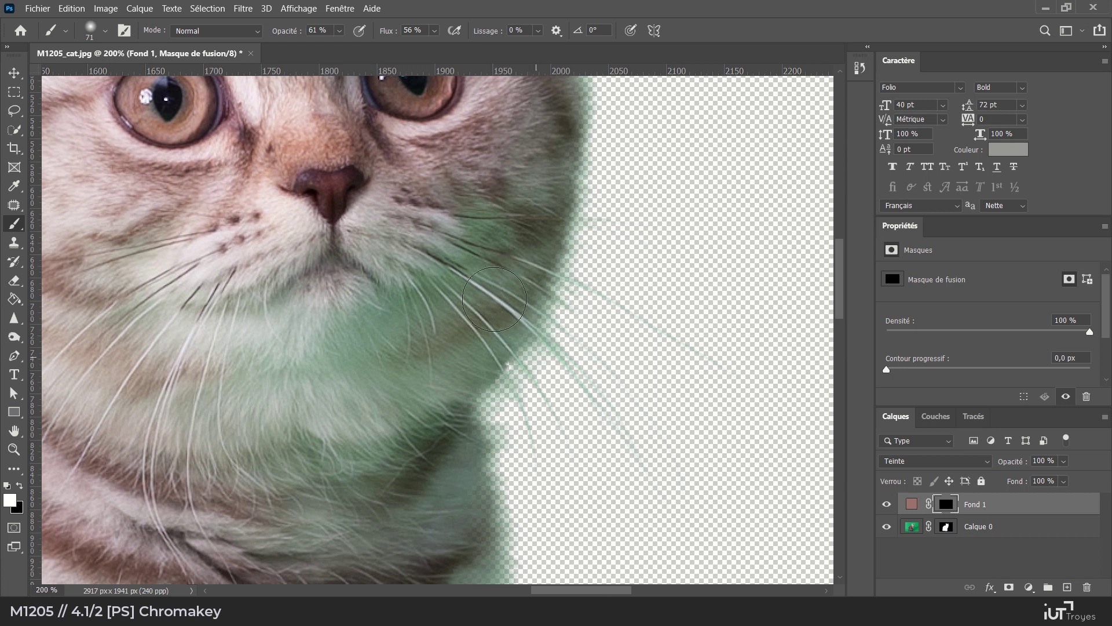
drag(340, 35, 327, 50)
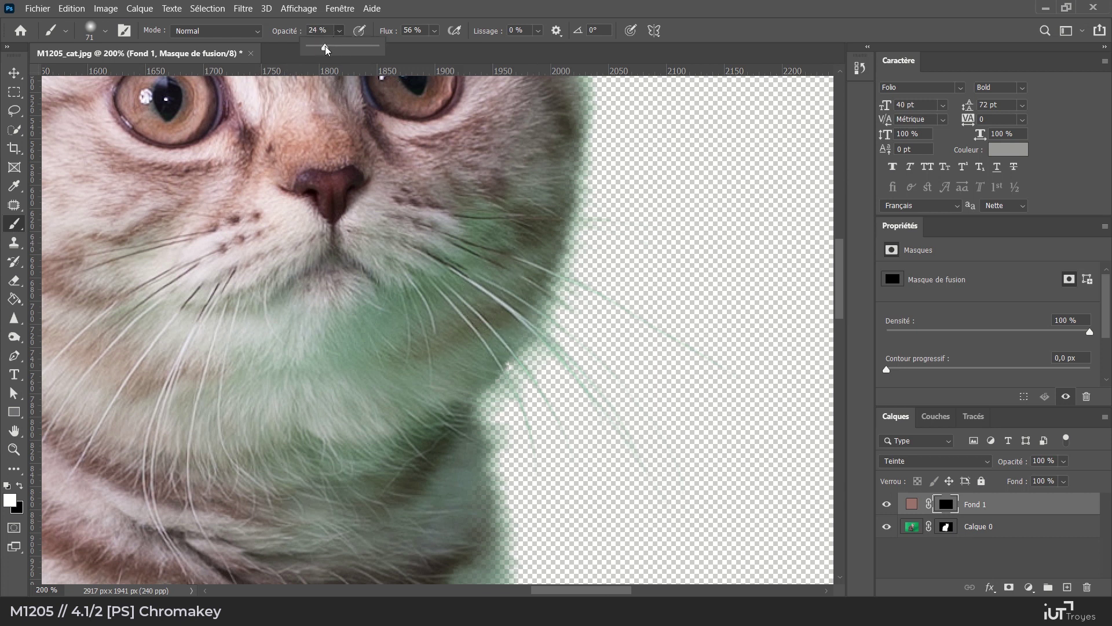
drag(435, 30, 428, 53)
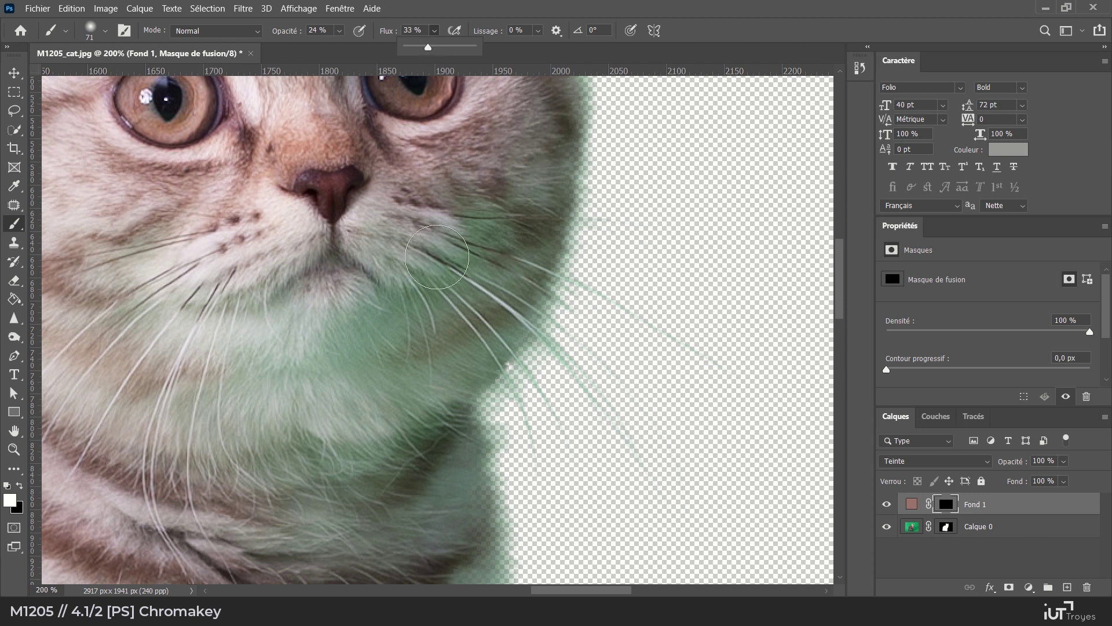
- Paint white on the fill layer's mask over the green spill under the cat's chin and on its neck
mouse_move(459, 247)
mouse_down()
mouse_move(408, 297)
mouse_move(504, 223)
mouse_move(448, 293)
mouse_move(473, 213)
mouse_move(421, 320)
mouse_move(347, 340)
mouse_move(445, 290)
mouse_move(310, 330)
mouse_move(416, 292)
mouse_move(401, 349)
mouse_move(445, 449)
mouse_move(414, 368)
mouse_move(436, 445)
mouse_move(410, 461)
mouse_move(355, 430)
mouse_move(347, 496)
mouse_move(303, 490)
mouse_up()
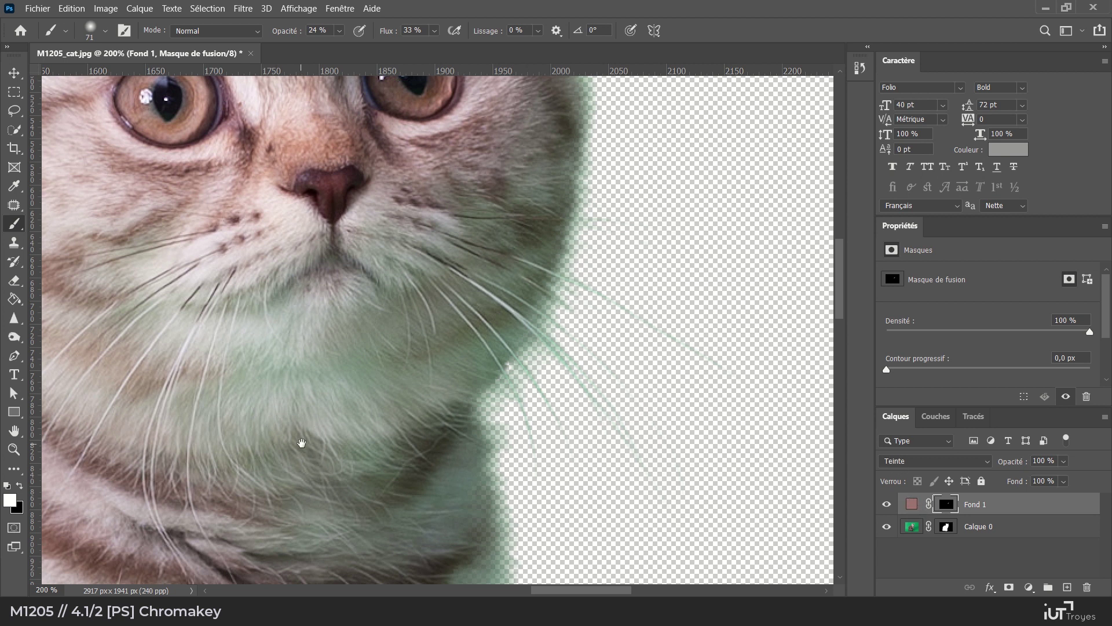
drag(306, 442, 407, 433)
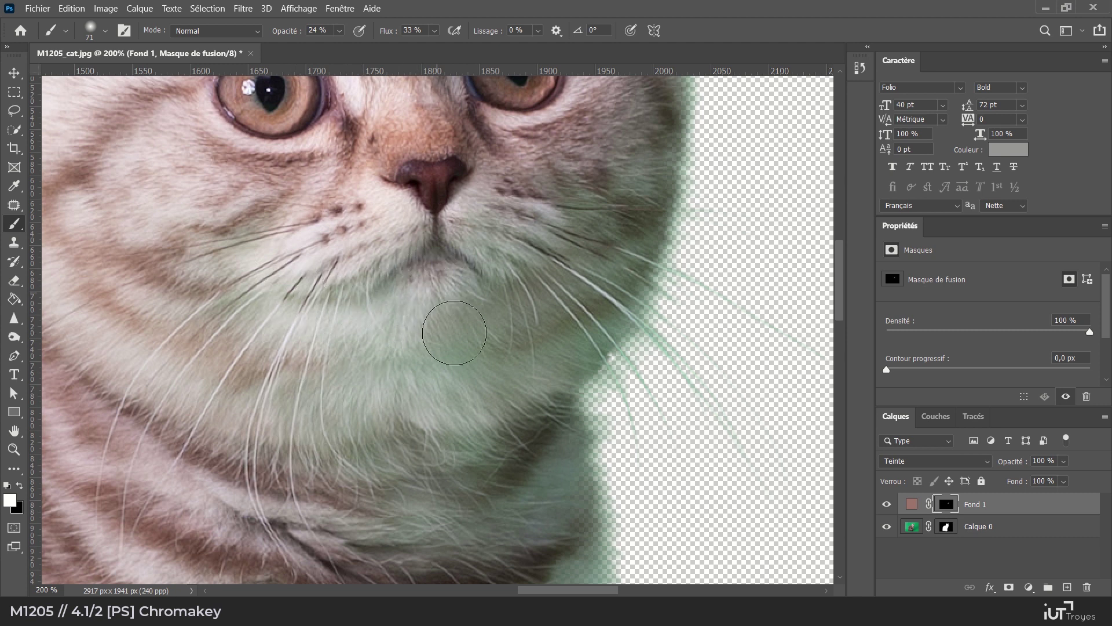
drag(457, 464, 398, 346)
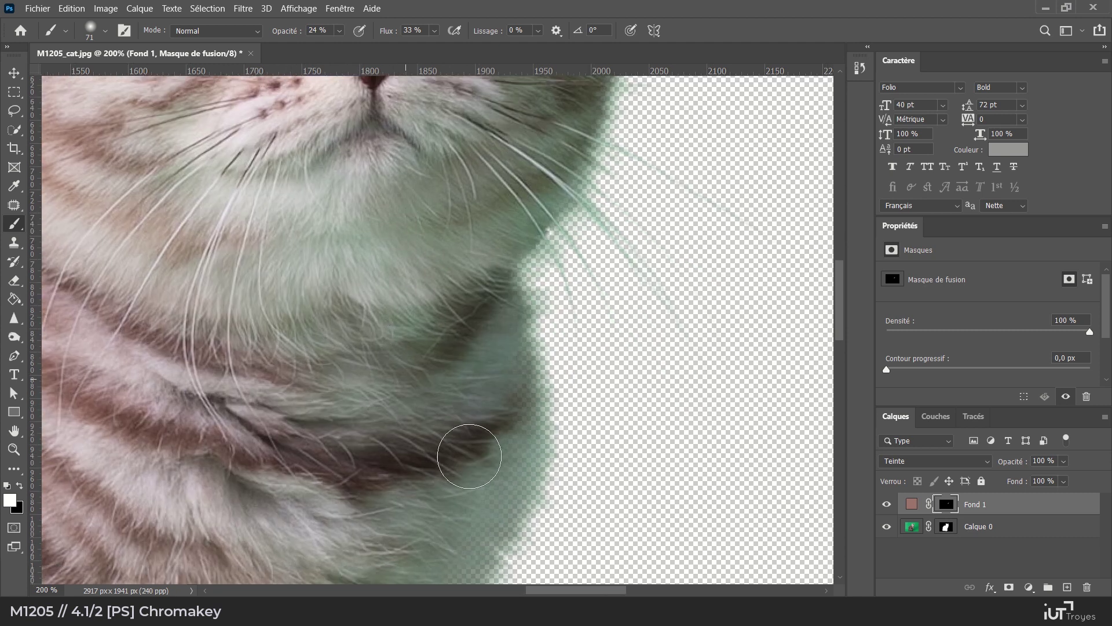
drag(457, 476, 434, 380)
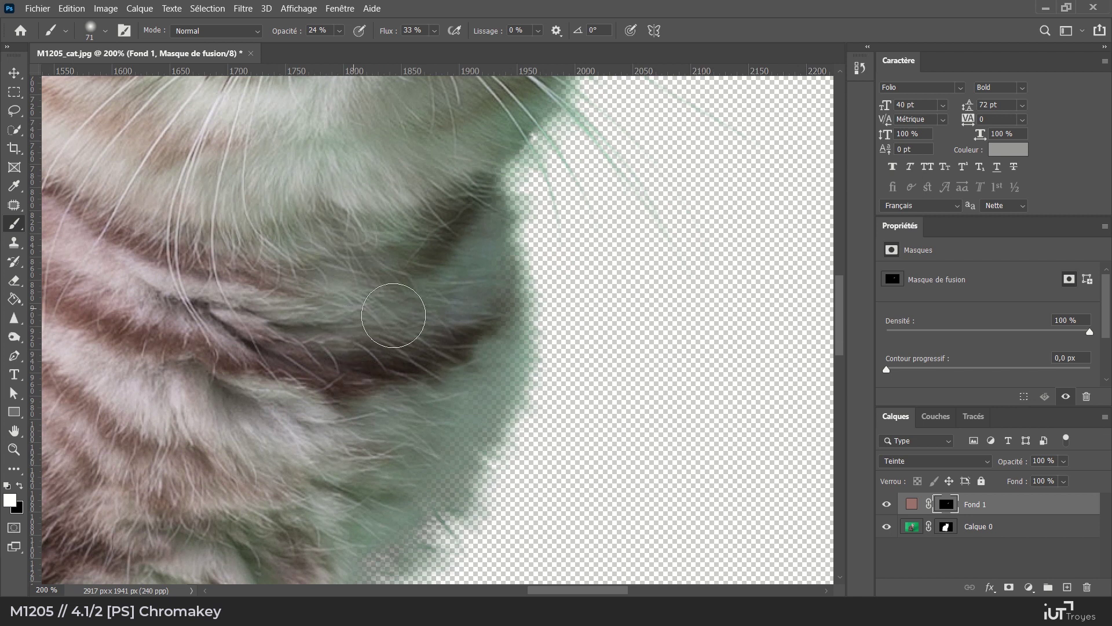
- Paint the fill layer's mask over the green spill on the chest and lower body, alternating white and black for corrections
drag(486, 404, 549, 303)
mouse_move(429, 461)
mouse_down()
mouse_move(372, 298)
mouse_move(410, 497)
mouse_move(492, 500)
mouse_move(479, 303)
mouse_move(510, 223)
mouse_move(181, 427)
mouse_move(678, 474)
mouse_move(249, 408)
mouse_up()
drag(232, 348, 353, 498)
drag(327, 452, 304, 336)
mouse_move(435, 220)
mouse_down()
mouse_move(422, 370)
mouse_move(422, 266)
mouse_up()
key(x)
drag(233, 412, 266, 458)
key(x)
drag(332, 429, 434, 335)
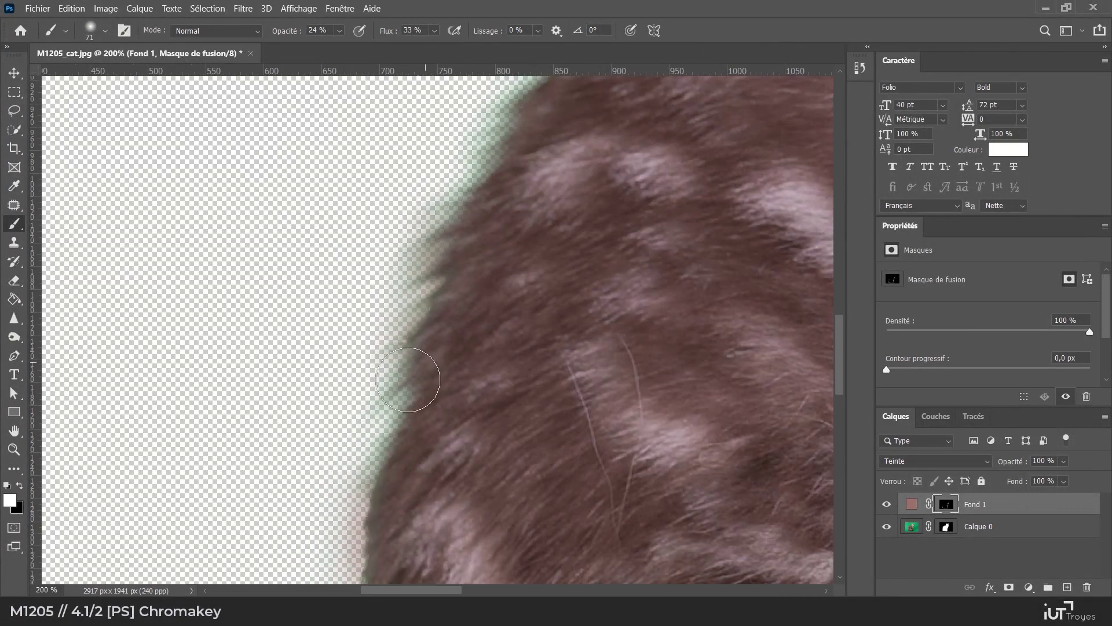
- Paint the fill layer's mask along the green fur edge of the cat's back up to the neck, enlarging the brush
drag(442, 281, 435, 415)
drag(461, 364, 379, 435)
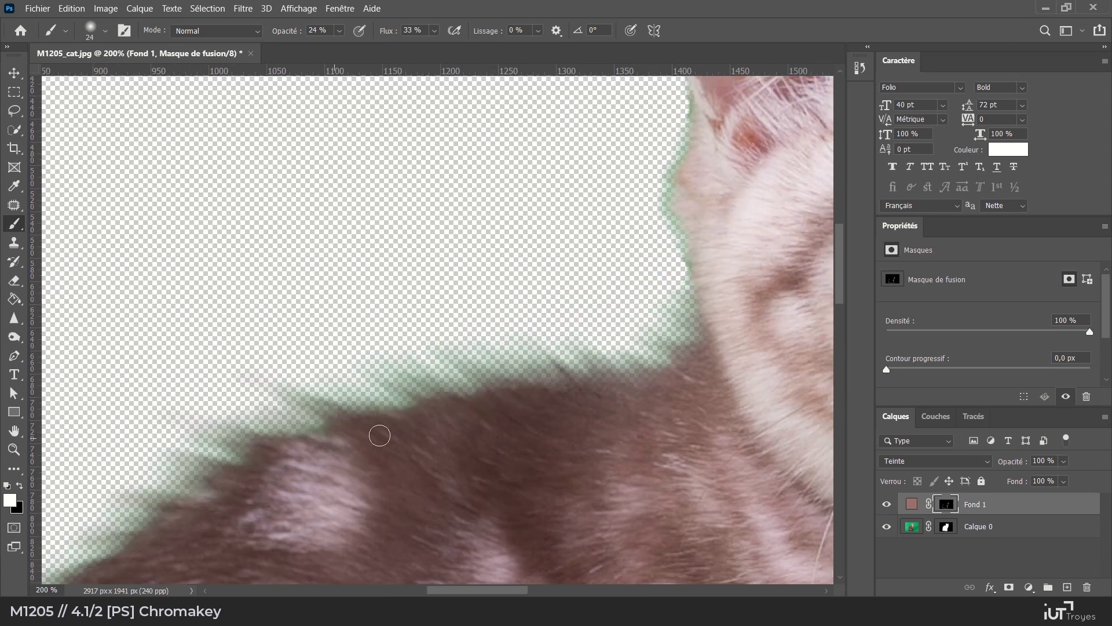
key(bracketright)
key(bracketright)
key(bracketright)
key(bracketright)
key(bracketright)
key(bracketright)
key(bracketright)
key(bracketright)
mouse_move(692, 322)
mouse_down()
mouse_move(433, 235)
mouse_move(445, 330)
mouse_up()
- Paint the fill layer's mask with a smaller brush around the cat's first ear and along the top of the head
key(x)
key(bracketleft)
key(bracketleft)
key(bracketleft)
key(bracketleft)
key(bracketleft)
key(x)
mouse_move(501, 108)
mouse_down()
mouse_move(498, 250)
mouse_move(607, 317)
mouse_move(716, 305)
mouse_up()
drag(716, 305, 397, 351)
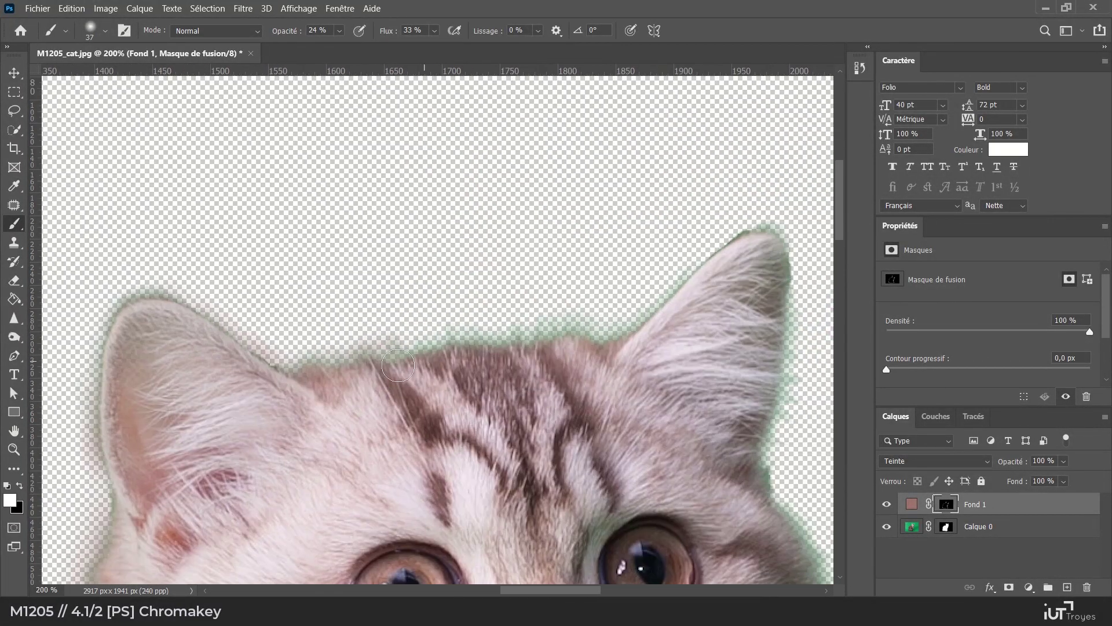
- Tint the green edge around the other ear and down the cheek on the fill layer's mask, enlarging the brush to 86
mouse_move(698, 283)
mouse_down()
mouse_move(510, 284)
mouse_move(506, 480)
mouse_move(394, 302)
mouse_up()
drag(500, 447, 576, 254)
key(bracketright)
key(bracketright)
key(bracketright)
key(bracketright)
key(bracketright)
key(bracketright)
drag(422, 342, 410, 447)
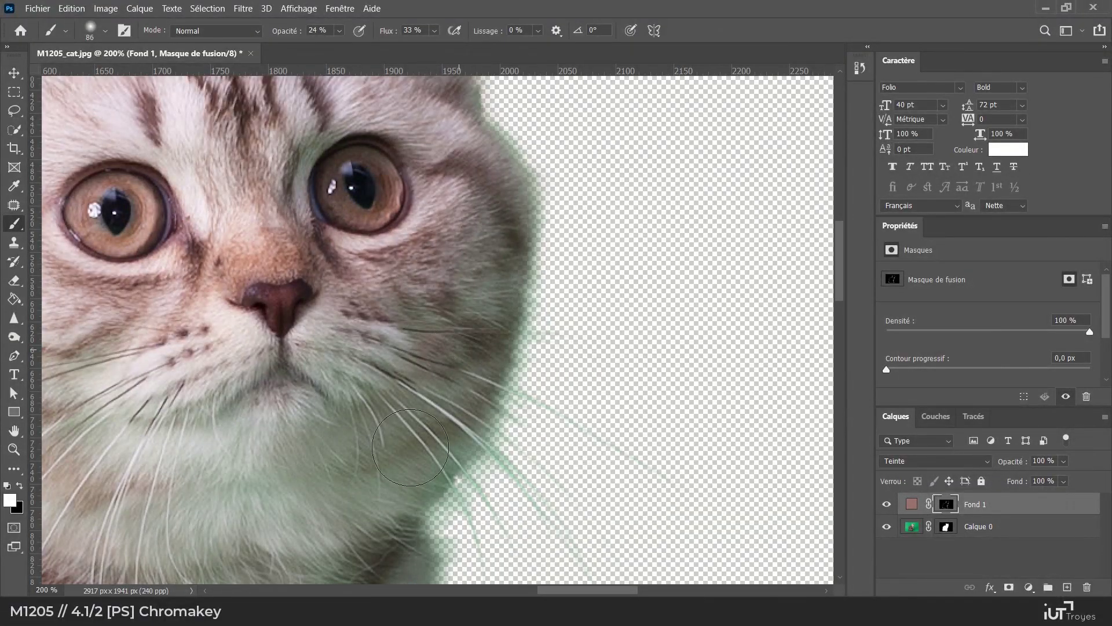
- Paint the fill layer's mask over the green whiskers beyond the cheek with a brush of size 38
drag(451, 478, 586, 347)
drag(422, 342, 266, 326)
drag(294, 450, 182, 541)
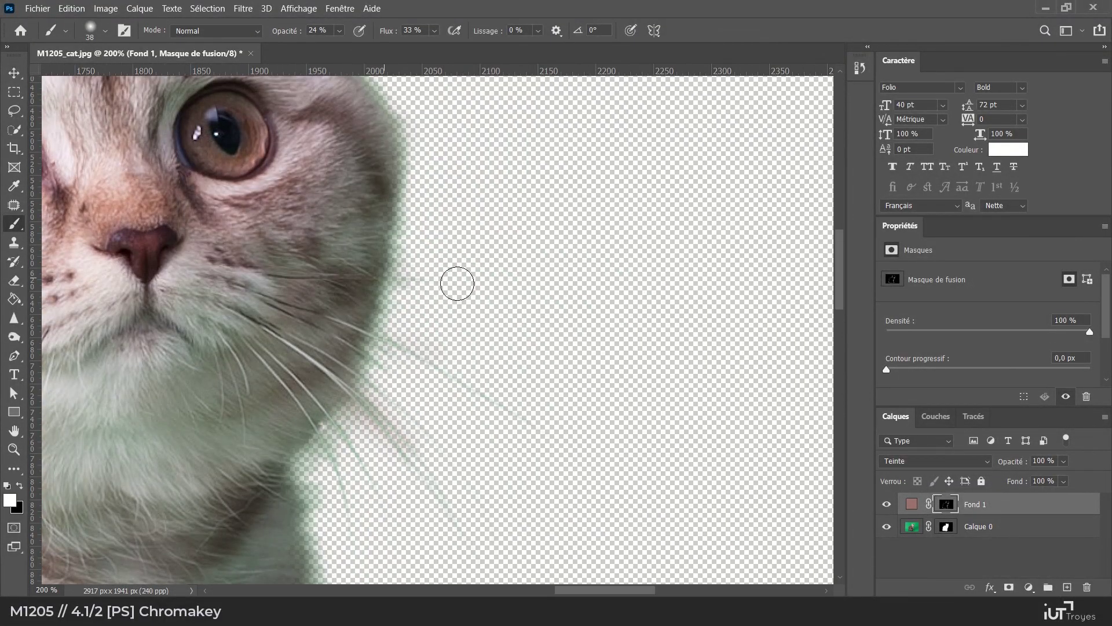
- Add a solid color fill layer in blue 4048e7 and place it beneath the cat layer Calque 0 as the background
key(ctrl+0)
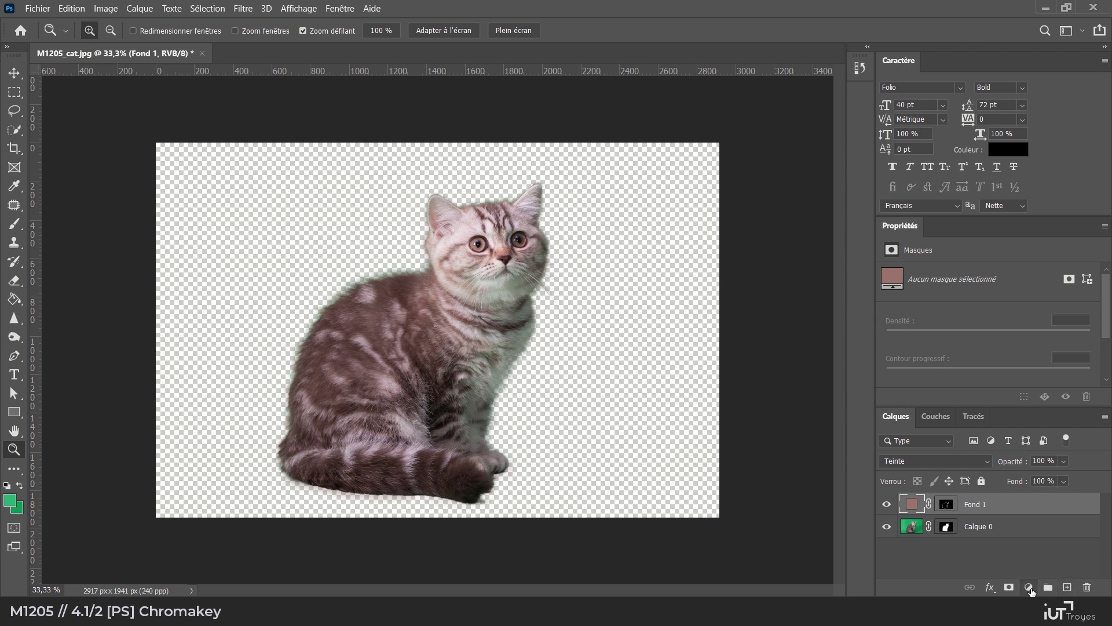
click(1030, 587)
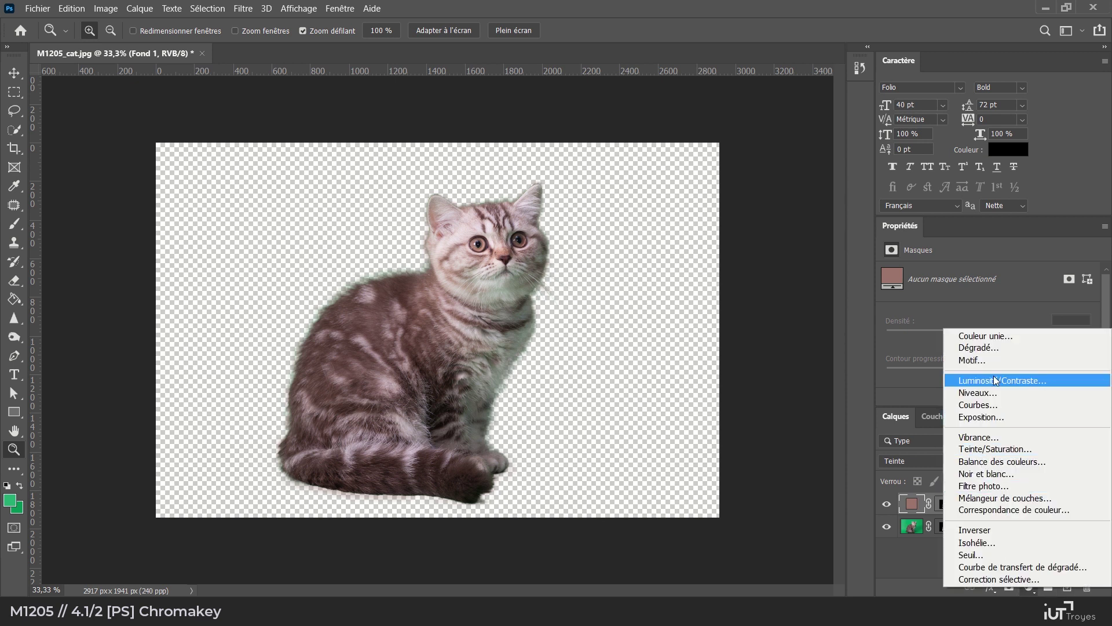
click(991, 336)
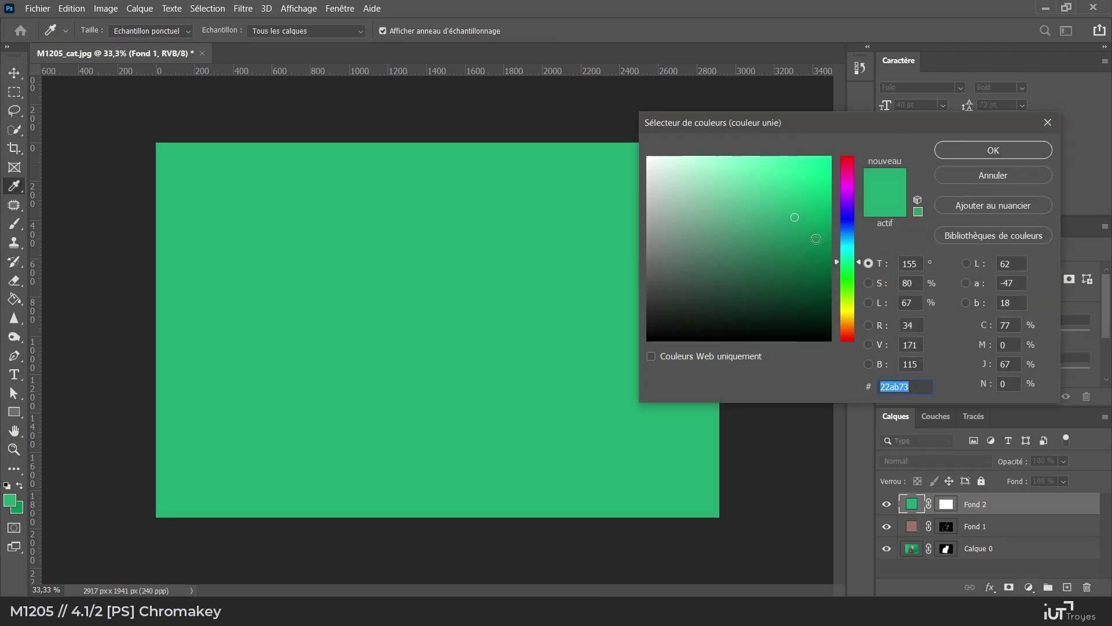
drag(847, 284, 848, 313)
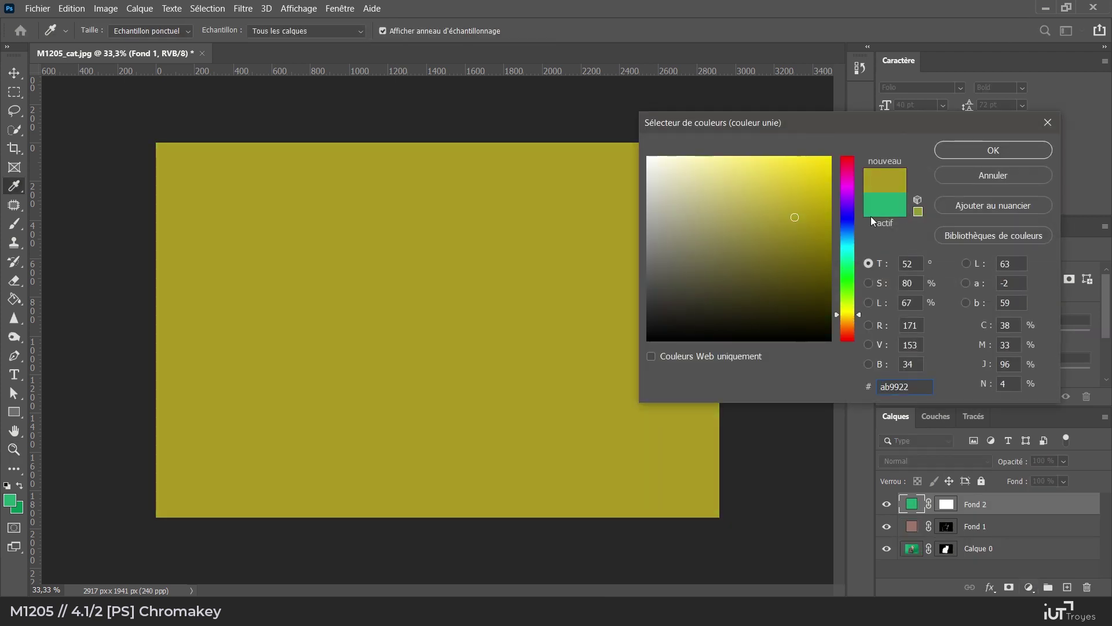
click(851, 218)
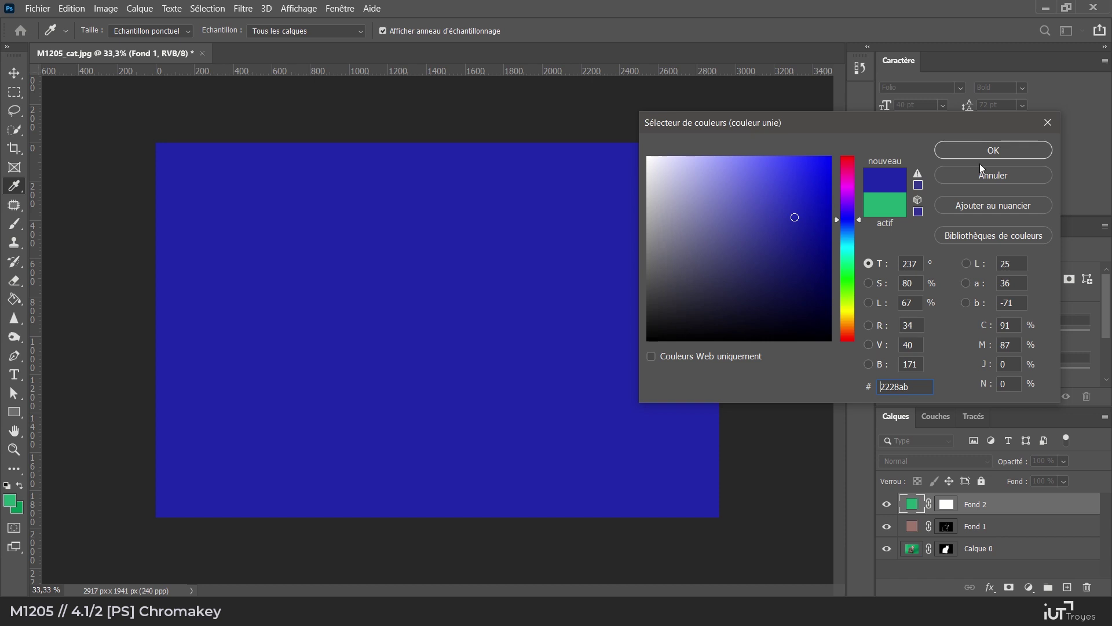
drag(819, 196, 779, 173)
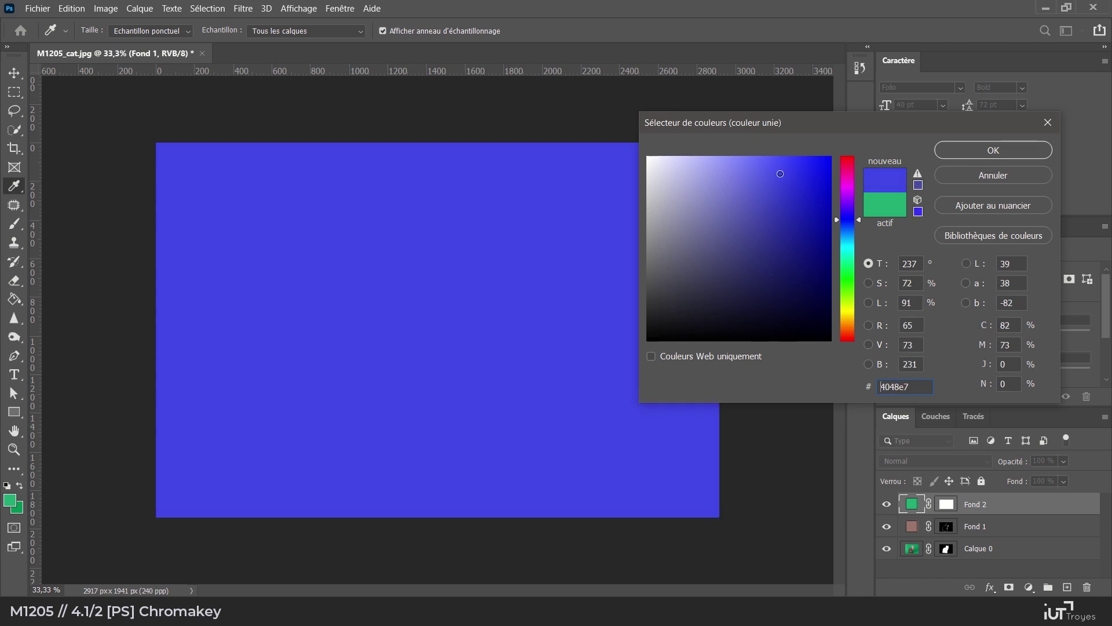
click(1010, 151)
drag(913, 504, 917, 558)
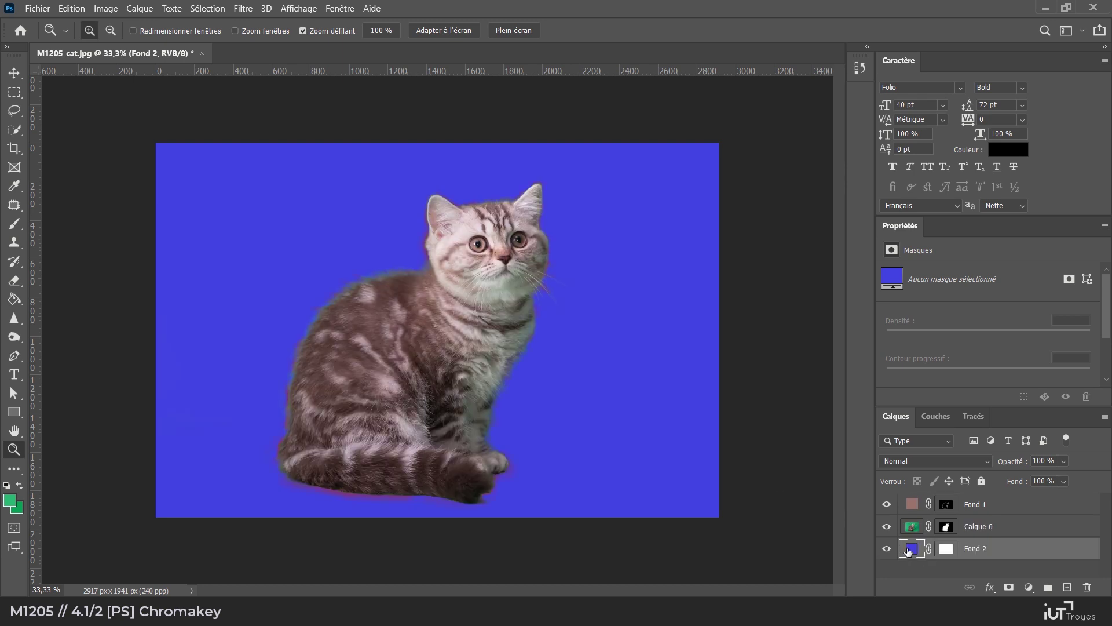
- Clip the Fond 1 fill layer to the cat layer Calque 0 with a clipping mask
key(ctrl+plus)
key(ctrl+plus)
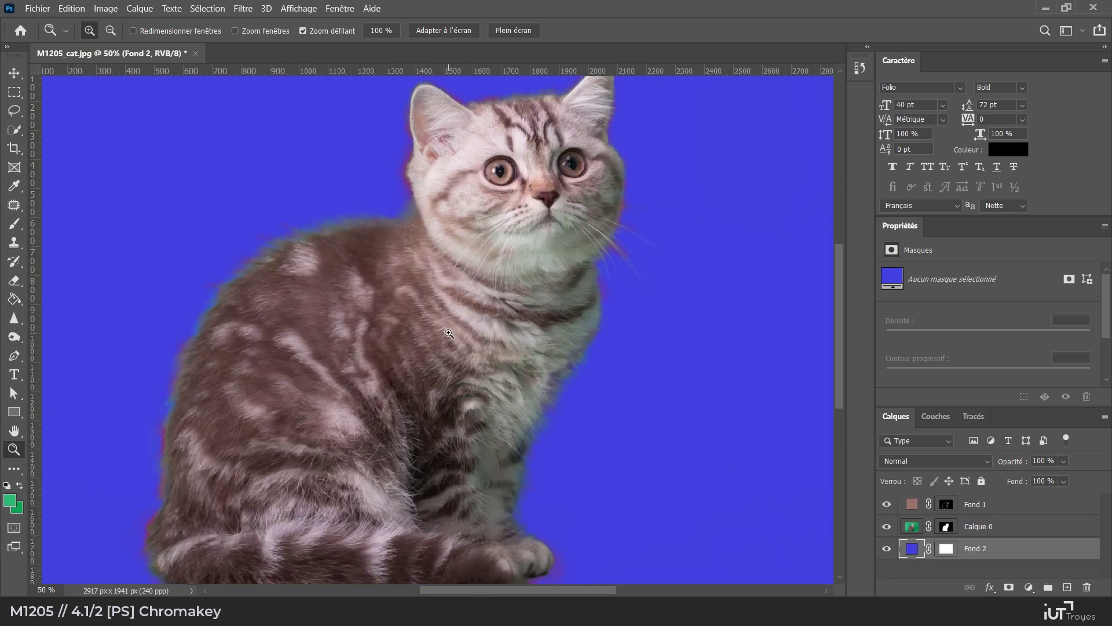
click(400, 155)
drag(405, 154, 415, 303)
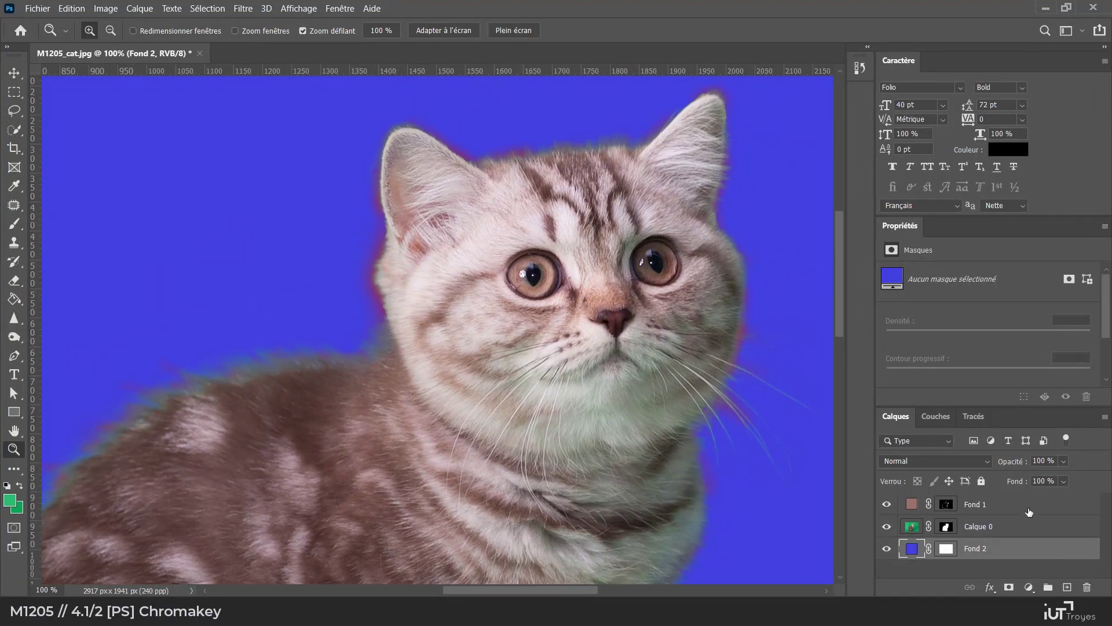
click(1003, 506)
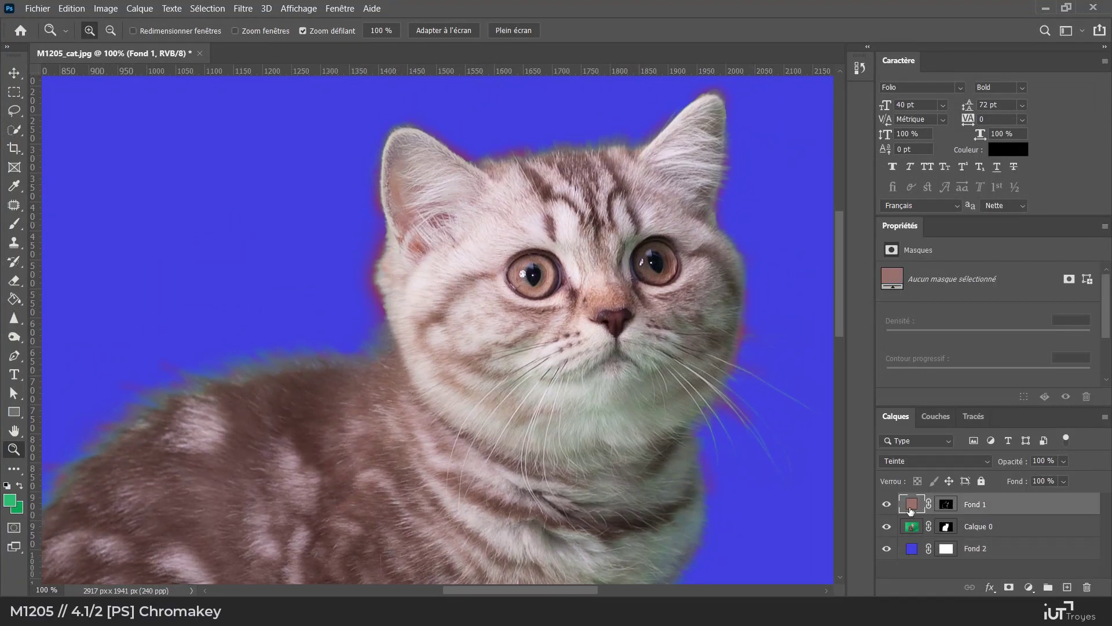
right_click(1003, 505)
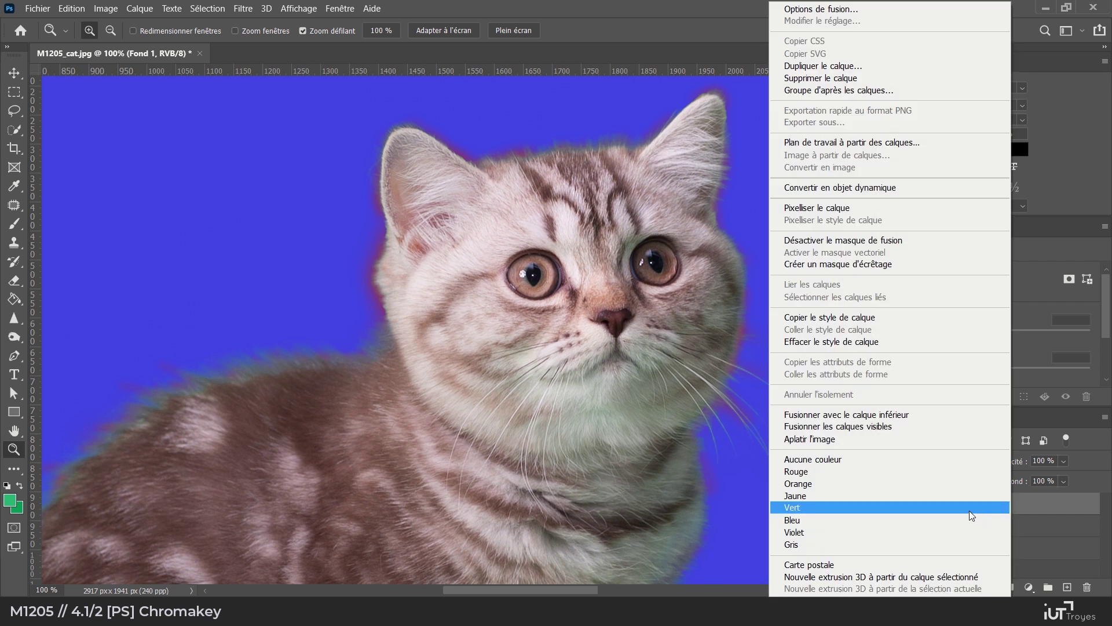
click(826, 267)
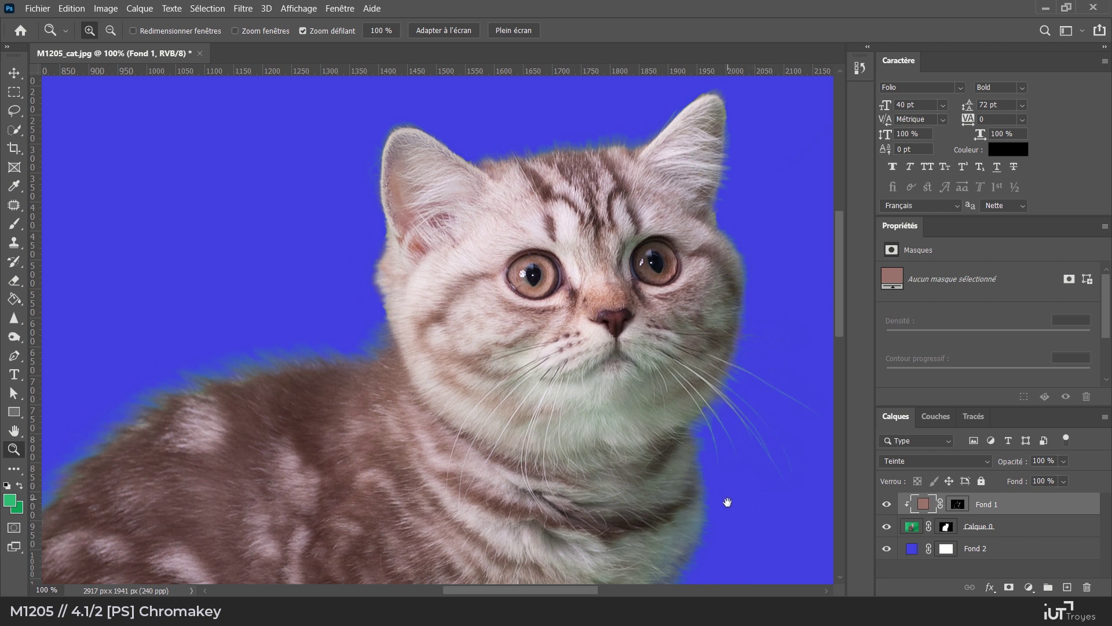
- Examine the cat's fur edges against the blue background around the paws, back and chest, and the whole composition
scroll(618, 286, down, 10)
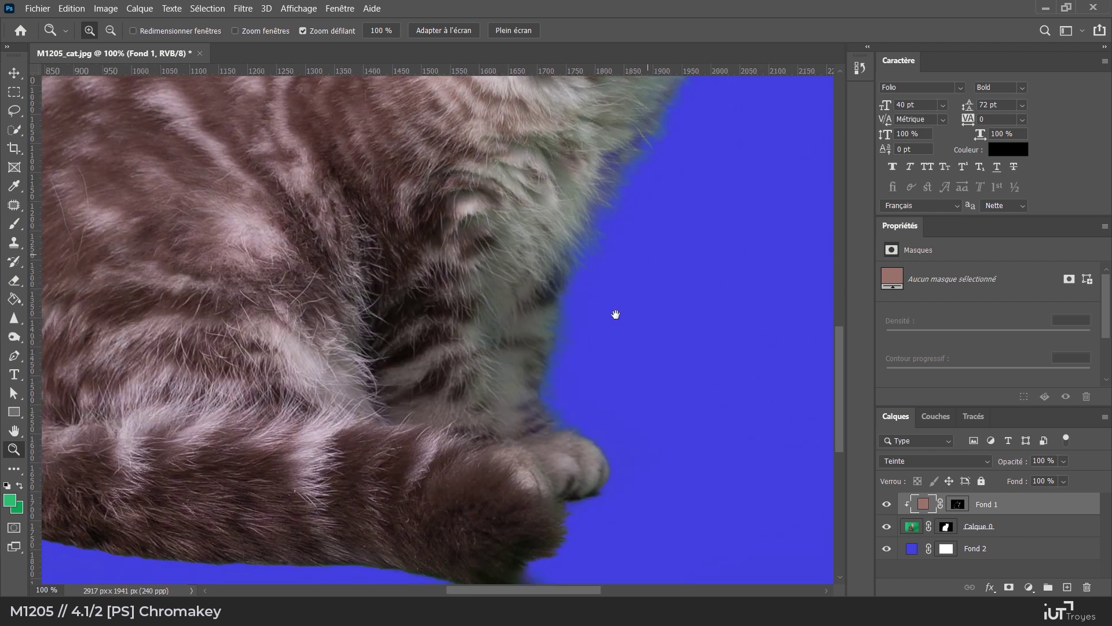
scroll(616, 314, down, 3)
scroll(616, 313, left, 4)
scroll(343, 280, up, 8)
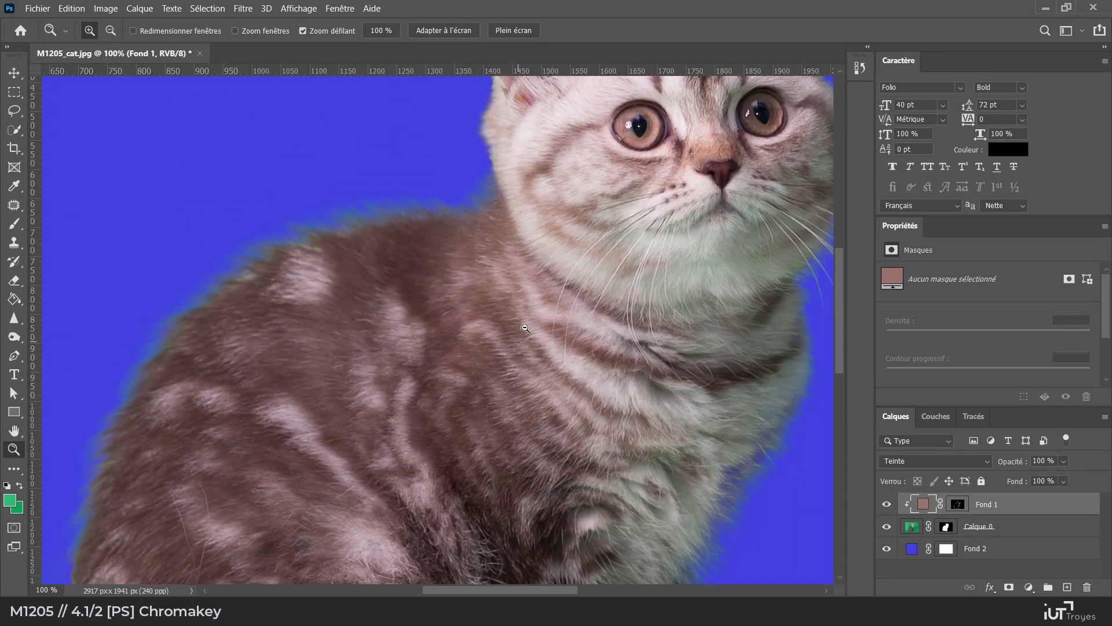
alt+click(526, 327)
alt+click(574, 322)
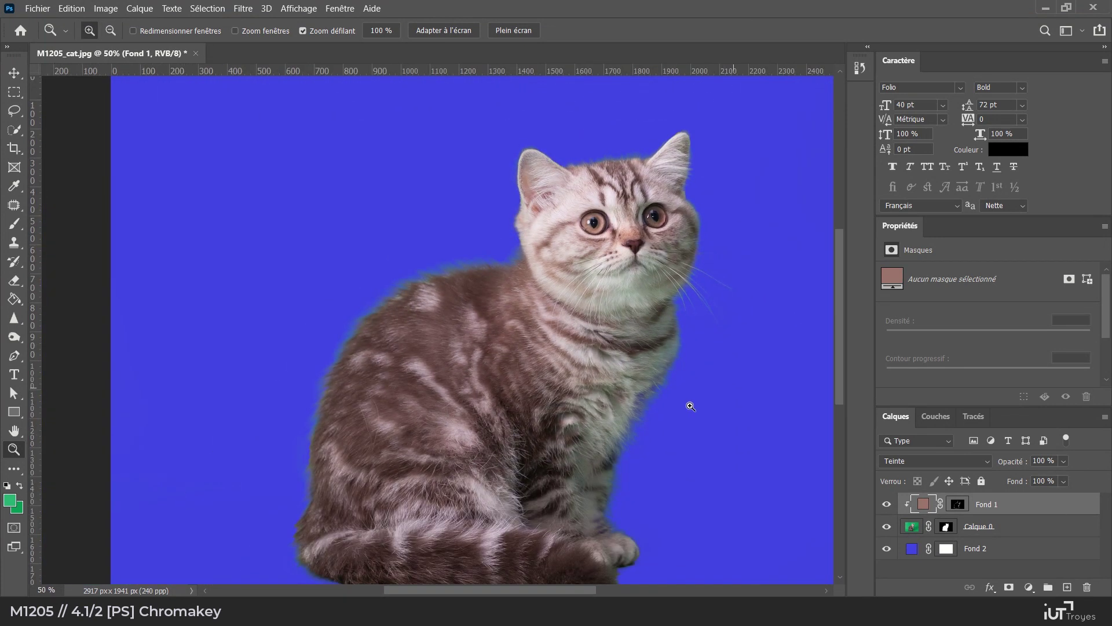
drag(669, 427, 603, 389)
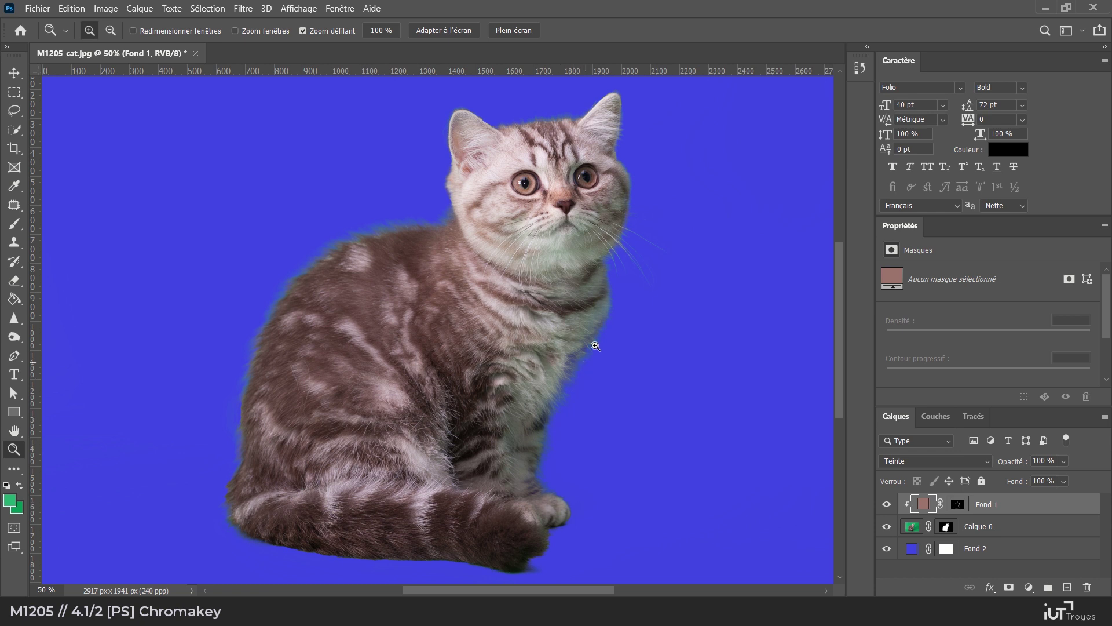
drag(577, 371, 582, 368)
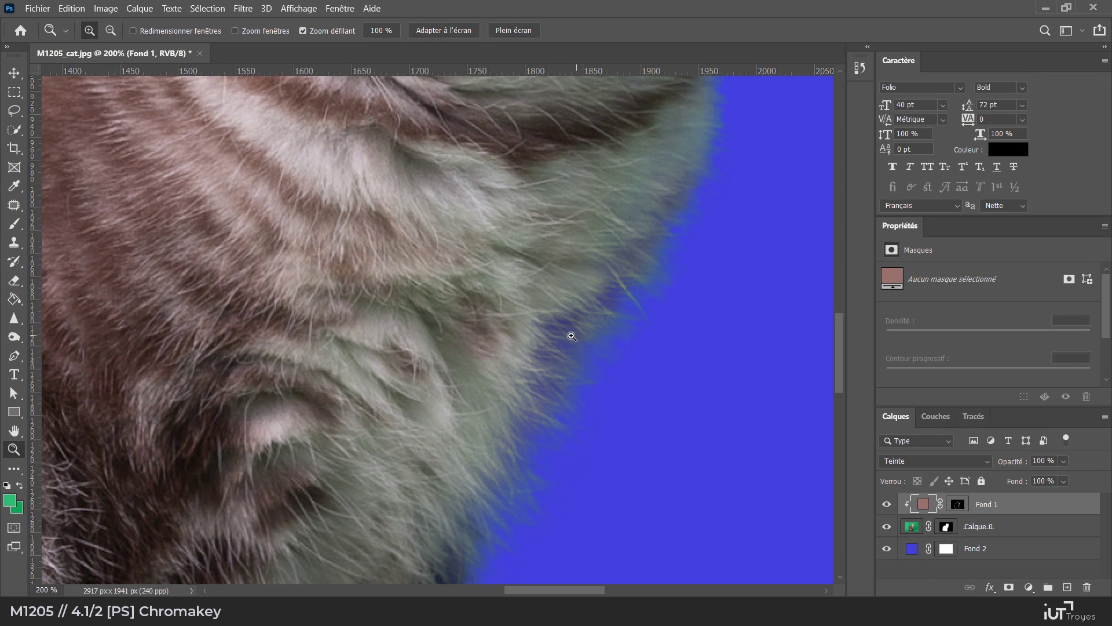
alt+click(541, 325)
alt+click(549, 325)
alt+click(556, 325)
alt+click(596, 325)
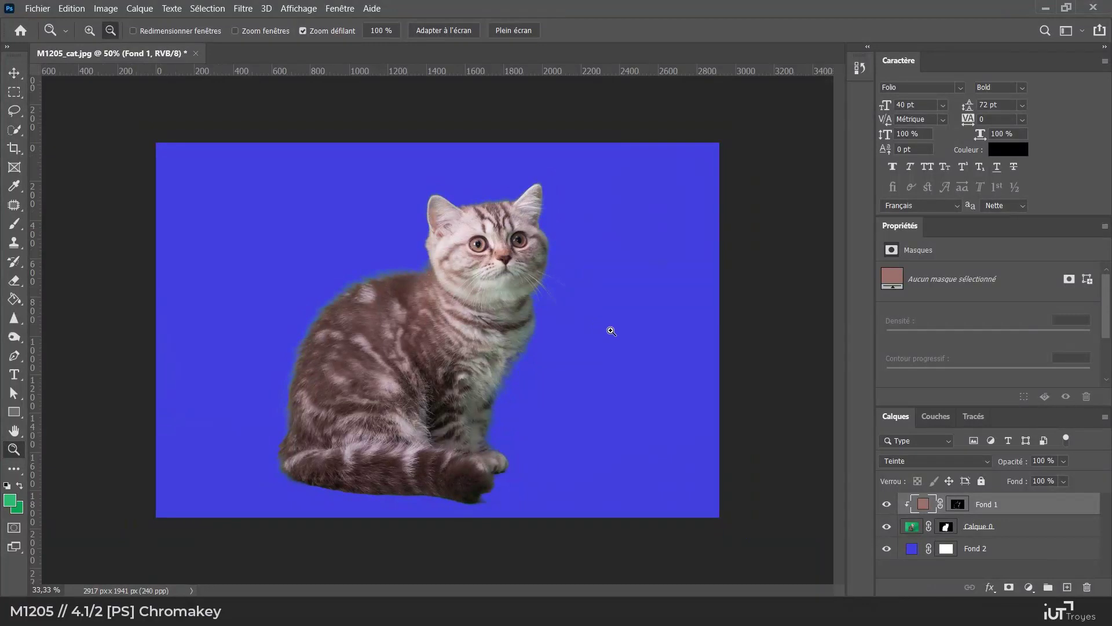